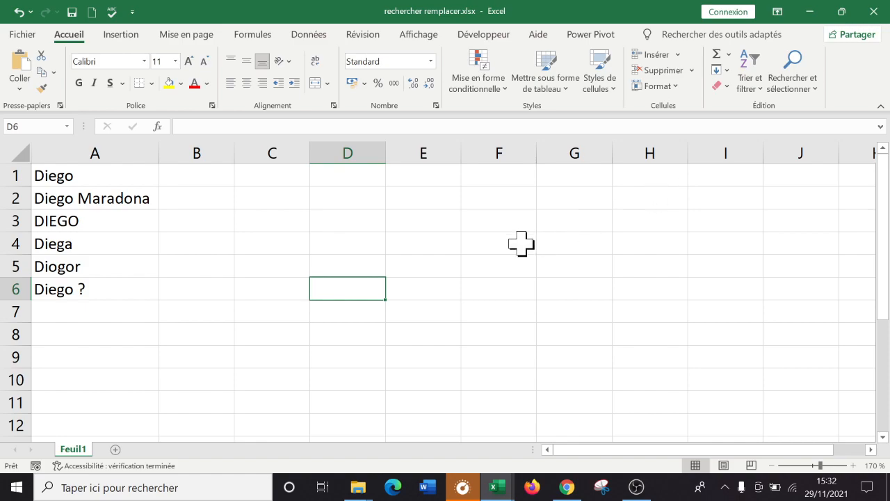
{"action": "key", "text": "ctrl+f"}
{"action": "left_click_drag", "start_coordinate": [690, 204], "coordinate": [540, 214]}
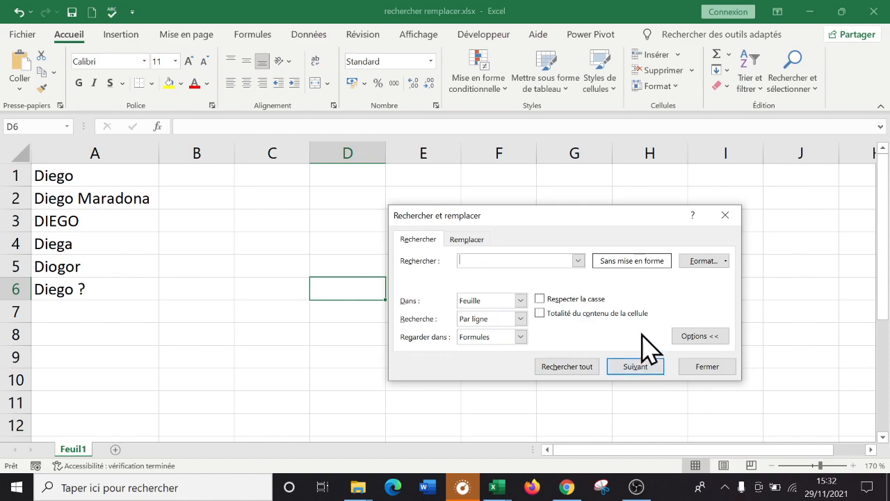
{"action": "left_click_drag", "start_coordinate": [605, 222], "coordinate": [507, 187]}
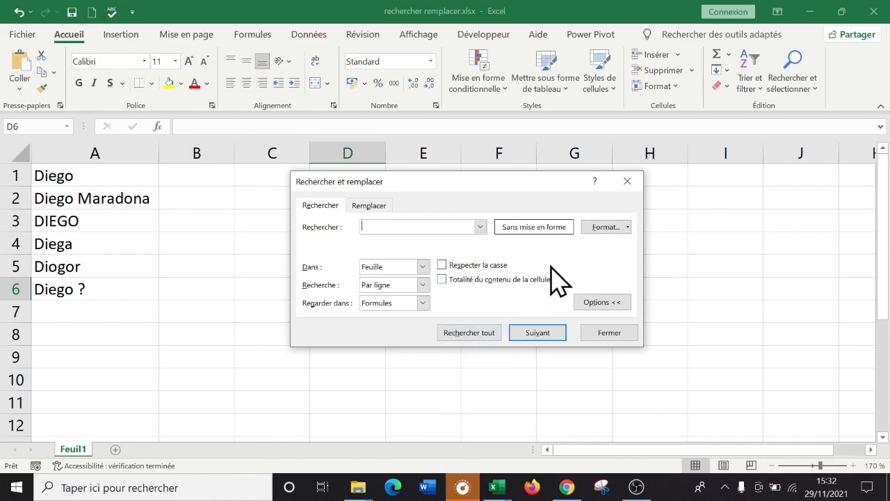
{"action": "left_click", "coordinate": [627, 182]}
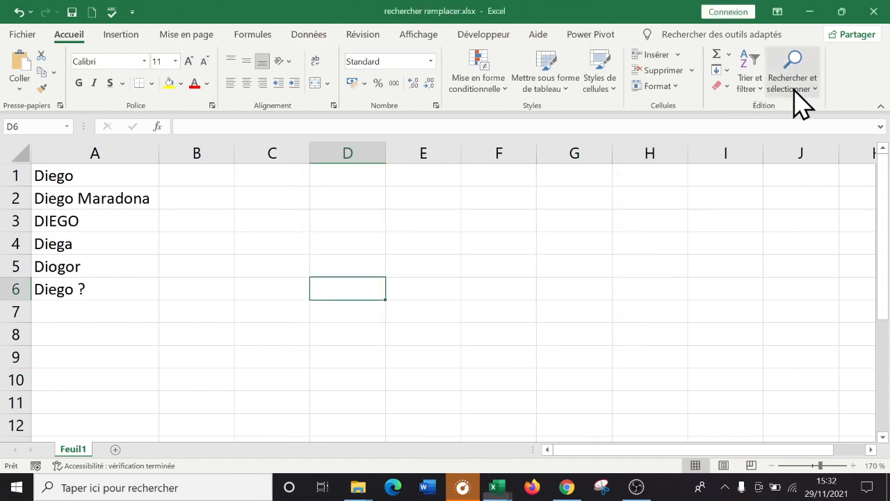
Step: Open the Find dialog and toggle its extended options, leaving them collapsed
{"action": "left_click", "coordinate": [794, 86]}
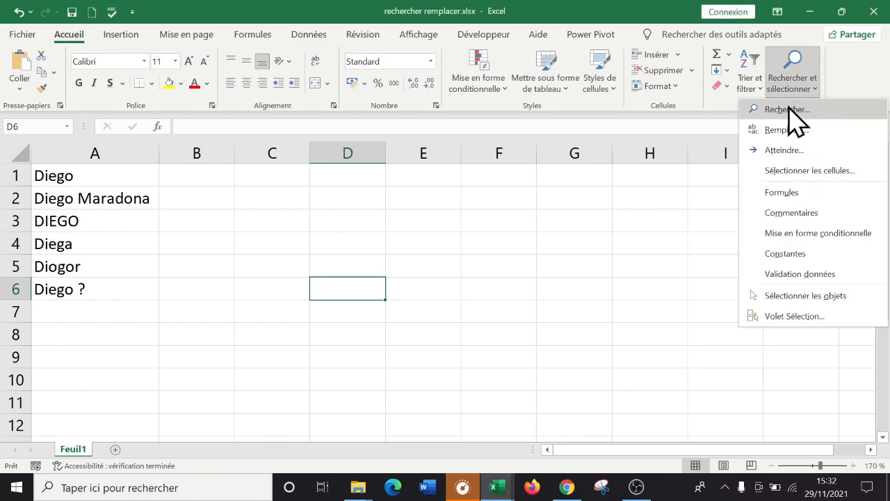
{"action": "left_click", "coordinate": [788, 110]}
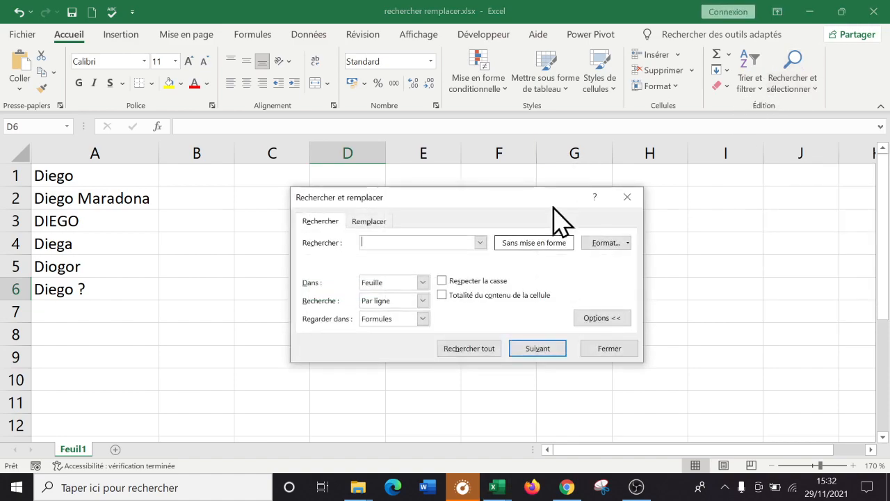
{"action": "left_click_drag", "start_coordinate": [511, 200], "coordinate": [560, 179]}
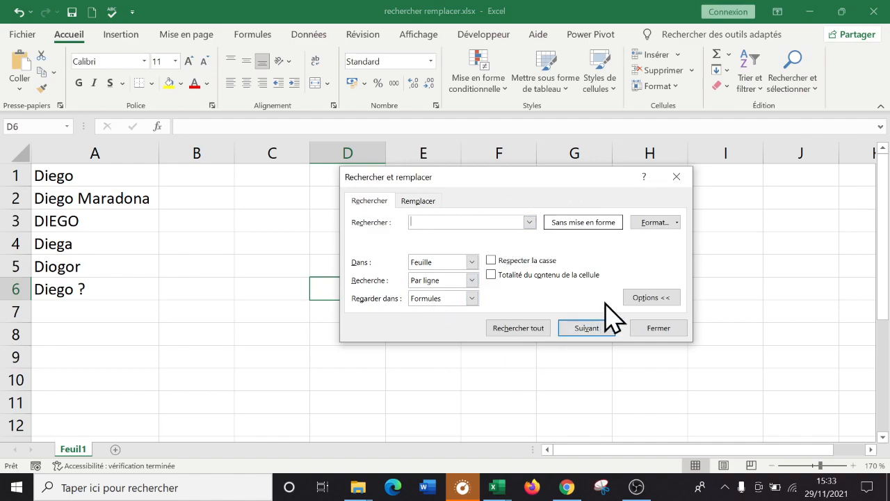
{"action": "left_click", "coordinate": [651, 297]}
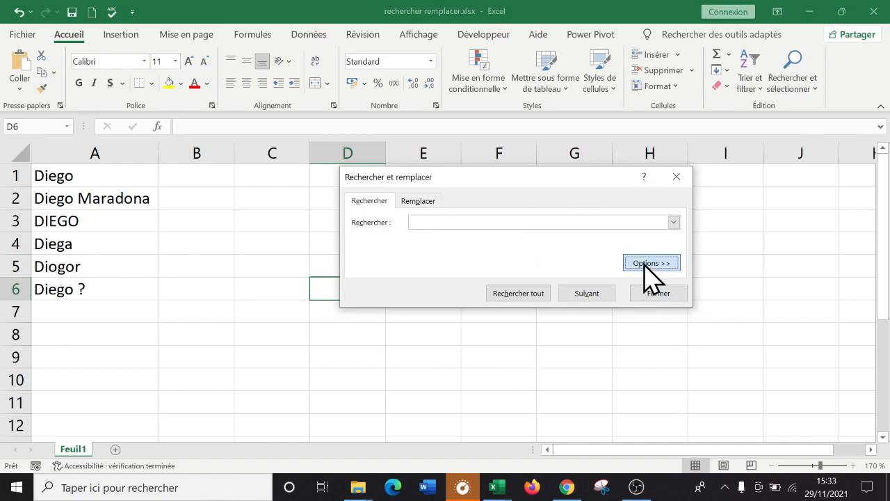
{"action": "left_click", "coordinate": [645, 268]}
{"action": "left_click", "coordinate": [658, 298]}
{"action": "left_click", "coordinate": [657, 265]}
{"action": "left_click", "coordinate": [657, 299]}
{"action": "left_click", "coordinate": [658, 268]}
Step: Search the sheet for "diego" and go through the matches in column A one by one
{"action": "left_click", "coordinate": [448, 222]}
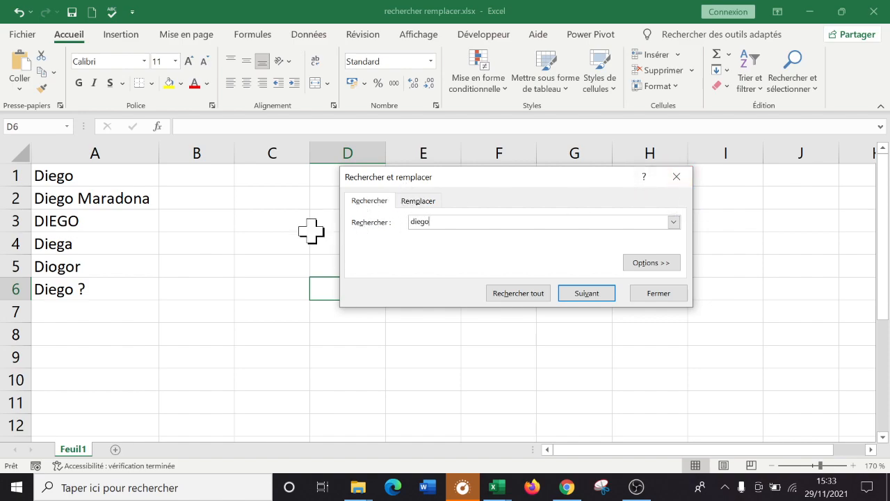
{"action": "left_click", "coordinate": [586, 293]}
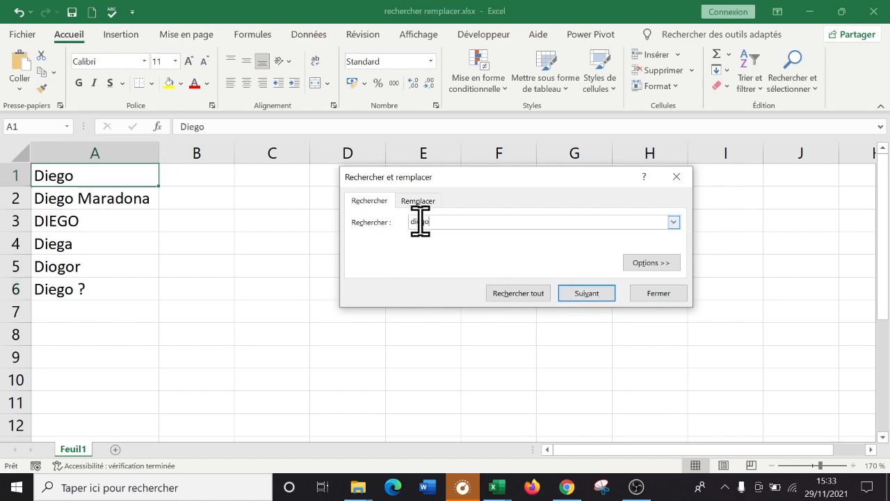
{"action": "left_click", "coordinate": [587, 293]}
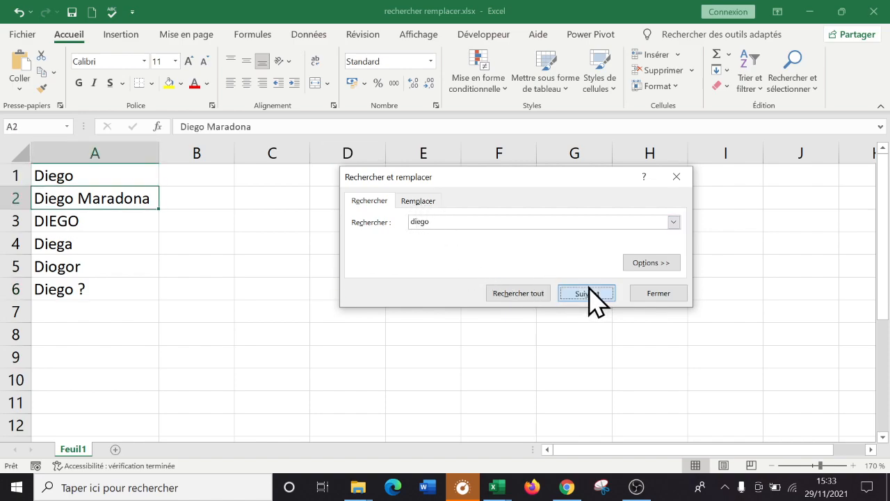
{"action": "left_click", "coordinate": [588, 293]}
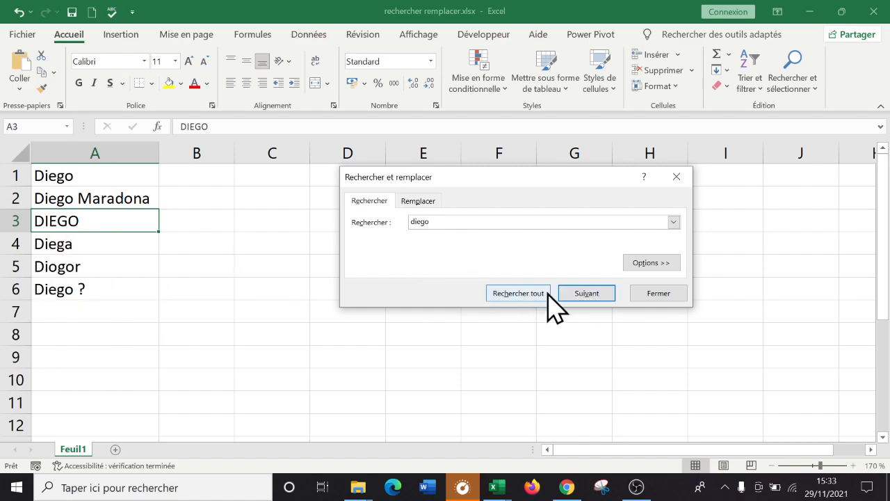
{"action": "left_click", "coordinate": [581, 294]}
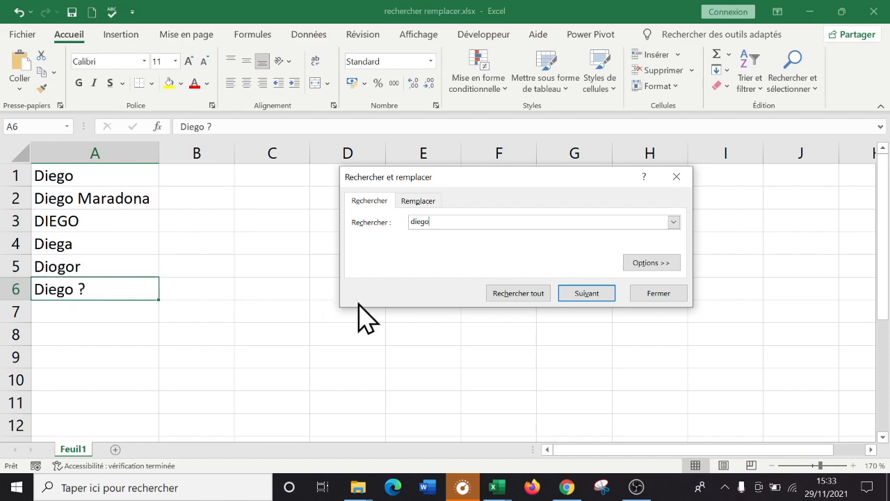
{"action": "left_click", "coordinate": [576, 294]}
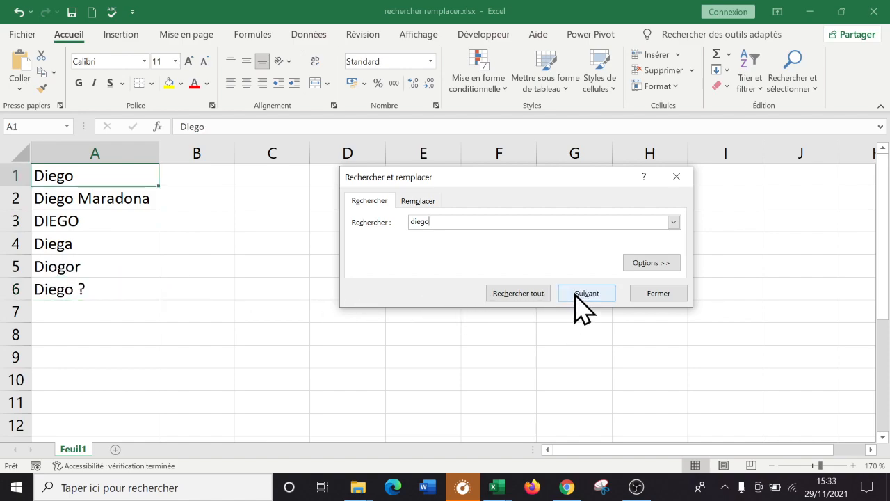
{"action": "left_click", "coordinate": [577, 294]}
{"action": "left_click", "coordinate": [577, 294]}
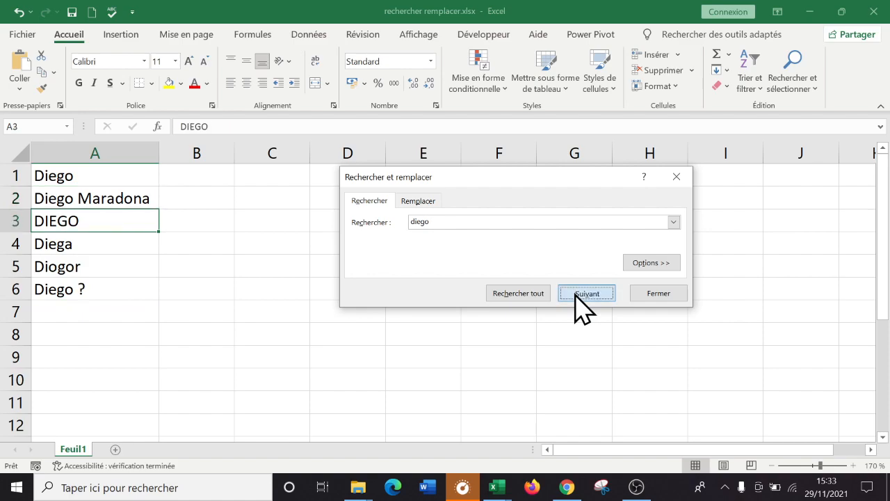
{"action": "left_click", "coordinate": [577, 293]}
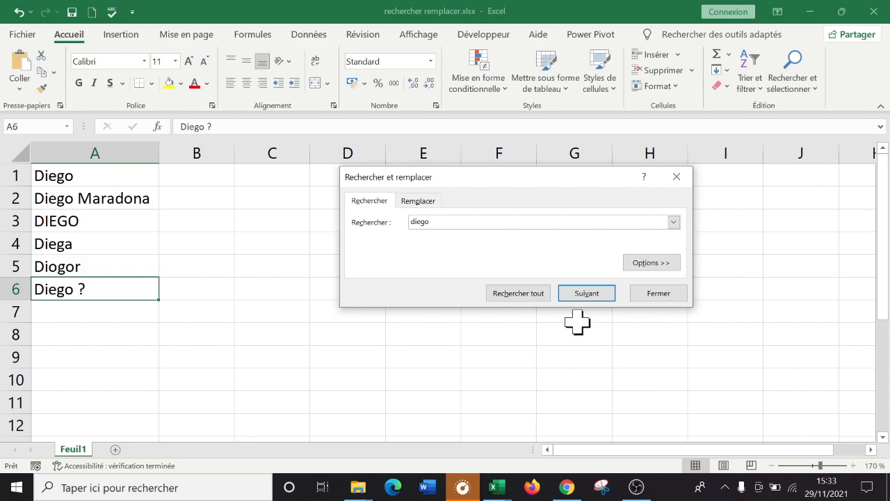
Step: List all matches for "diego" and enlarge the results list to show every entry
{"action": "left_click", "coordinate": [532, 294]}
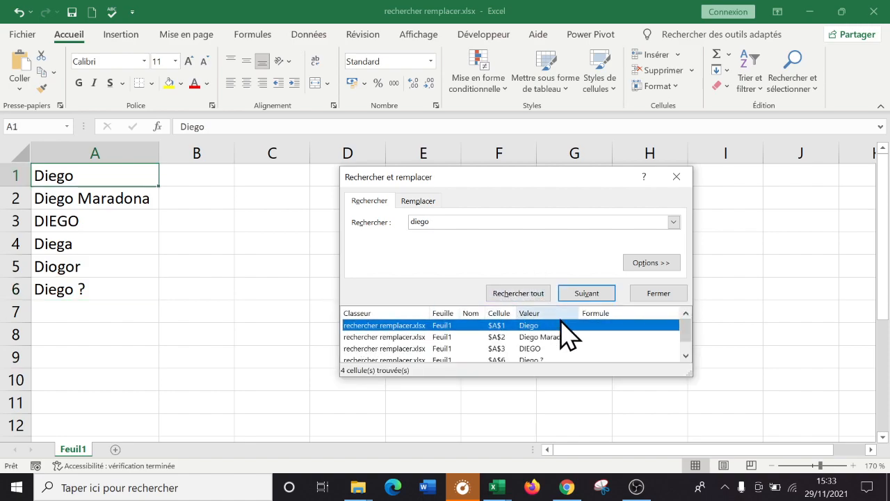
{"action": "left_click", "coordinate": [686, 350]}
{"action": "left_click_drag", "start_coordinate": [685, 347], "coordinate": [678, 320]}
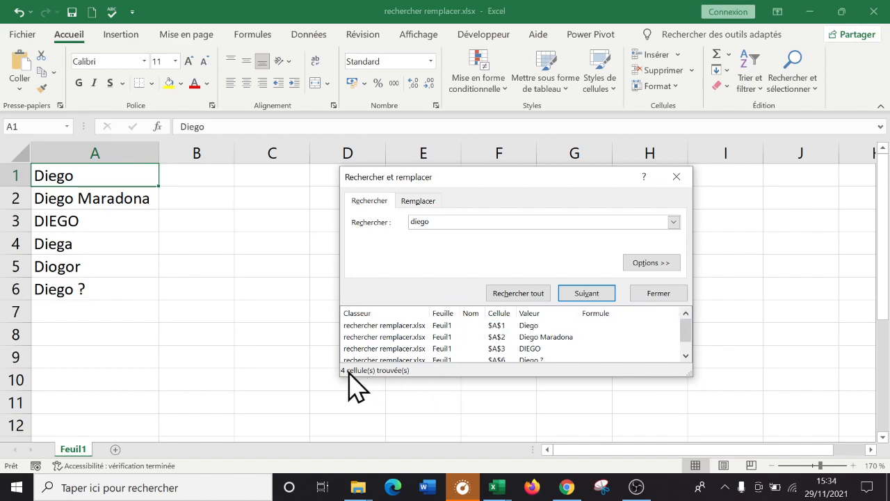
{"action": "mouse_move", "coordinate": [433, 383]}
{"action": "left_mouse_down"}
{"action": "mouse_move", "coordinate": [436, 413]}
{"action": "mouse_move", "coordinate": [438, 389]}
{"action": "left_mouse_up"}
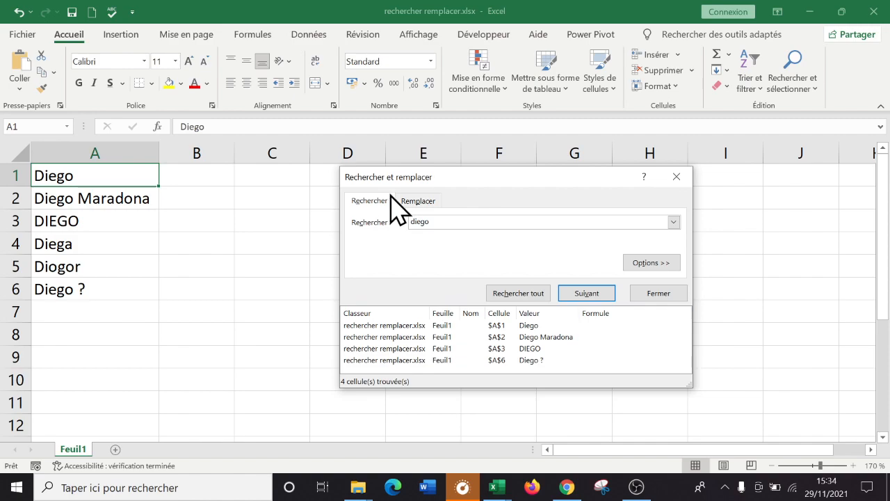
Step: Expand the search options and set up a case-sensitive search for "Diego"
{"action": "left_click", "coordinate": [650, 262]}
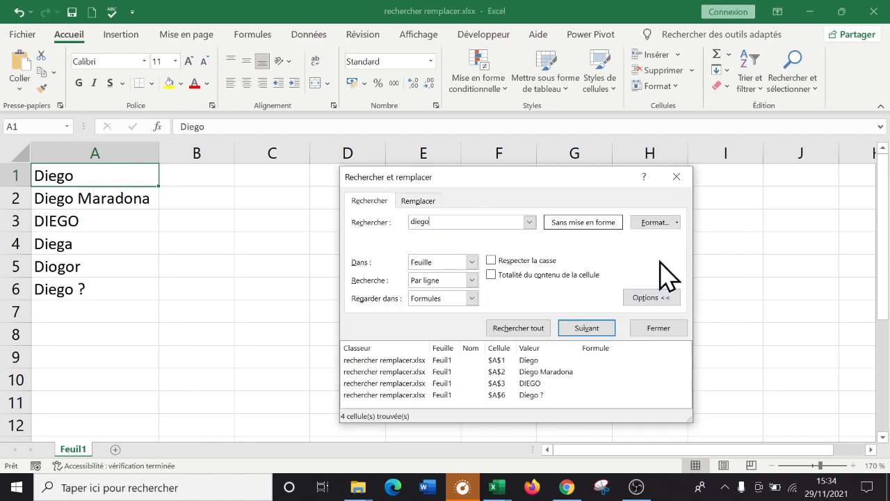
{"action": "left_click", "coordinate": [651, 296]}
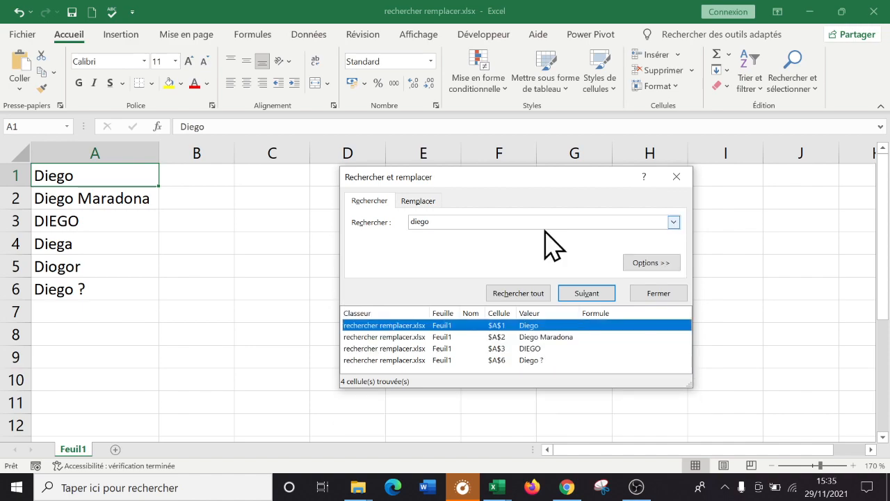
{"action": "left_click", "coordinate": [651, 262]}
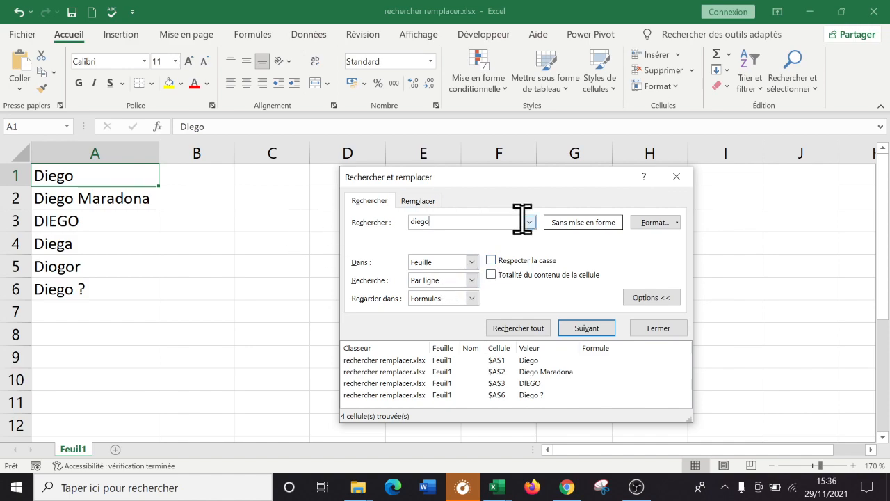
{"action": "left_click_drag", "start_coordinate": [415, 221], "coordinate": [407, 221]}
{"action": "left_click", "coordinate": [491, 260]}
Step: Go through the case-sensitive matches for "Diego" one by one, and list them all
{"action": "left_click", "coordinate": [579, 331]}
{"action": "left_click", "coordinate": [579, 331]}
{"action": "left_click", "coordinate": [579, 331]}
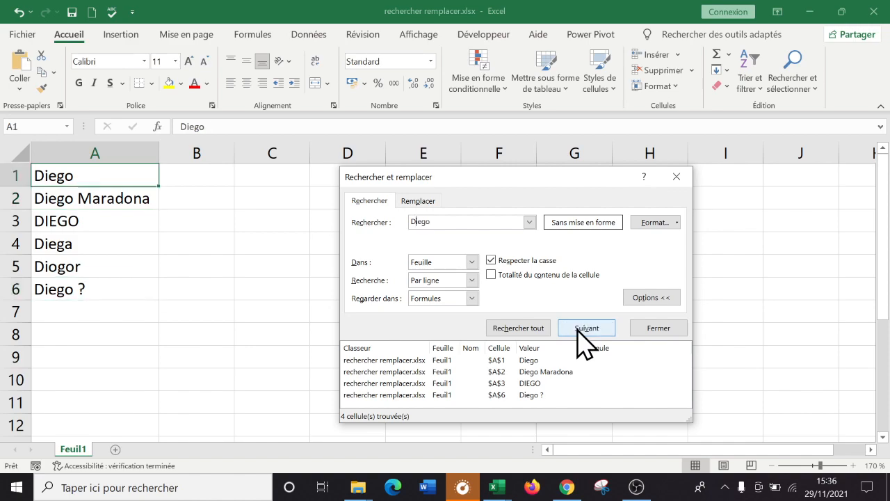
{"action": "left_click", "coordinate": [578, 331]}
{"action": "left_click", "coordinate": [578, 331]}
{"action": "left_click", "coordinate": [577, 331]}
{"action": "left_click", "coordinate": [578, 331]}
{"action": "left_click", "coordinate": [578, 331]}
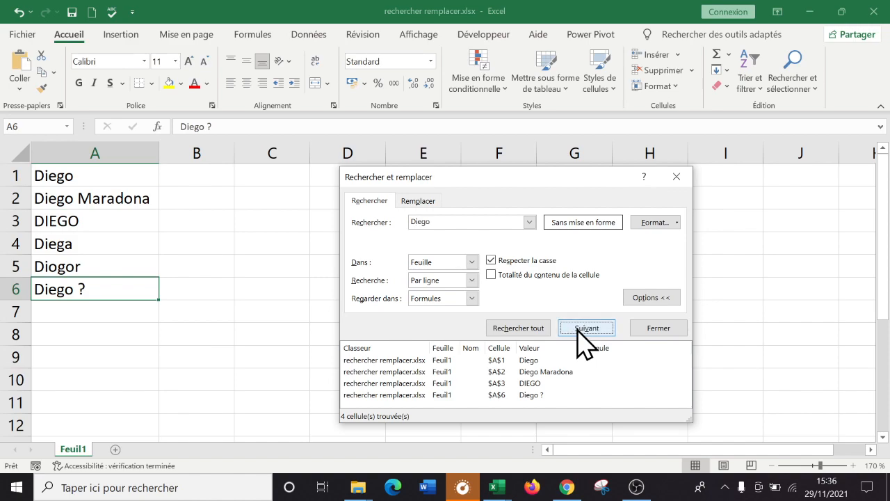
{"action": "left_click", "coordinate": [578, 330]}
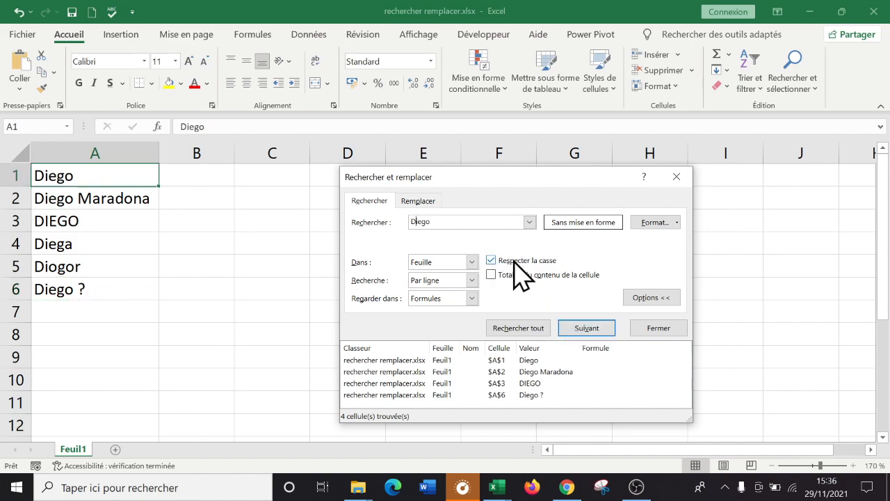
{"action": "left_click", "coordinate": [589, 329]}
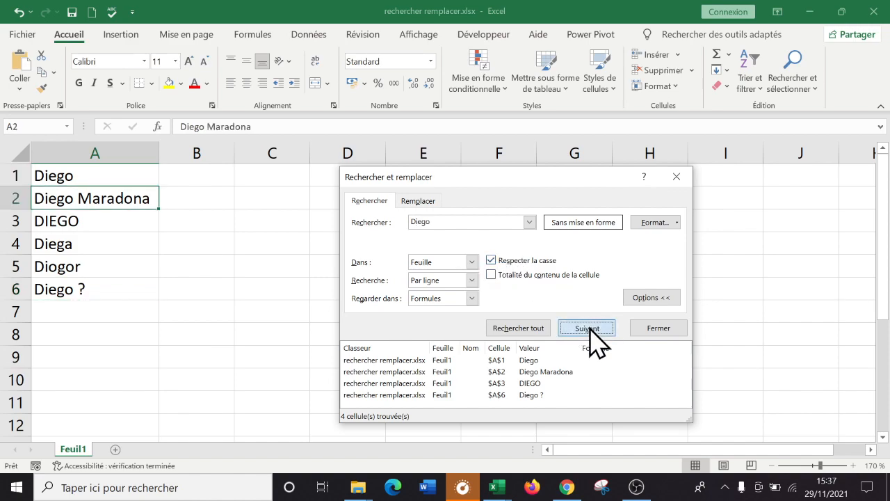
{"action": "left_click", "coordinate": [590, 329]}
{"action": "left_click", "coordinate": [590, 329]}
{"action": "left_click", "coordinate": [591, 333]}
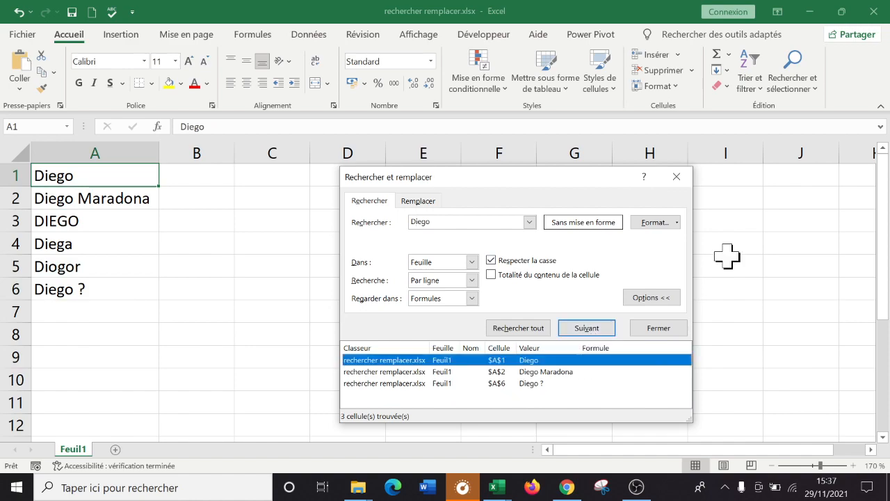
{"action": "left_click", "coordinate": [527, 327]}
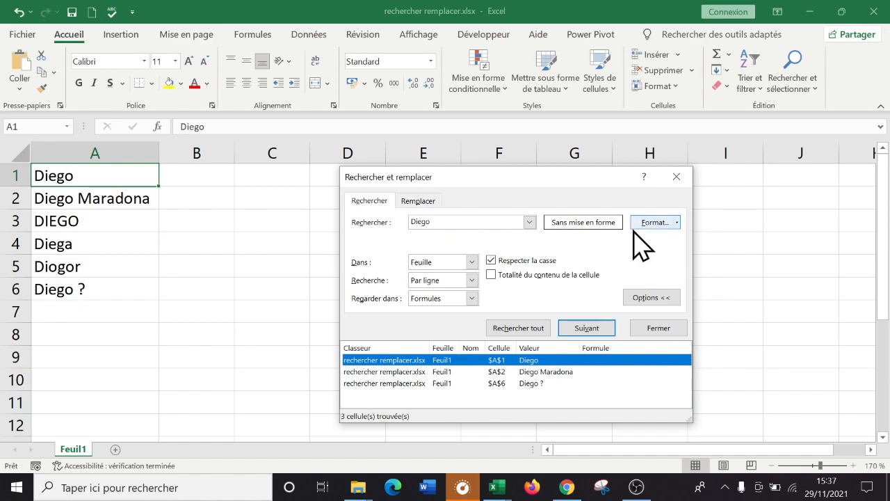
Step: Search for all occurrences of lowercase "diego" with case matching on, and dismiss the alert
{"action": "double_click", "coordinate": [442, 221]}
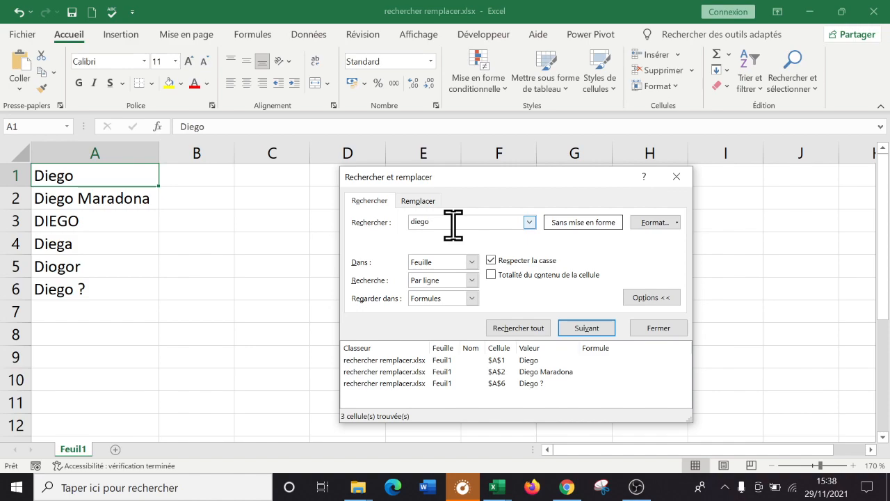
{"action": "left_click", "coordinate": [542, 329]}
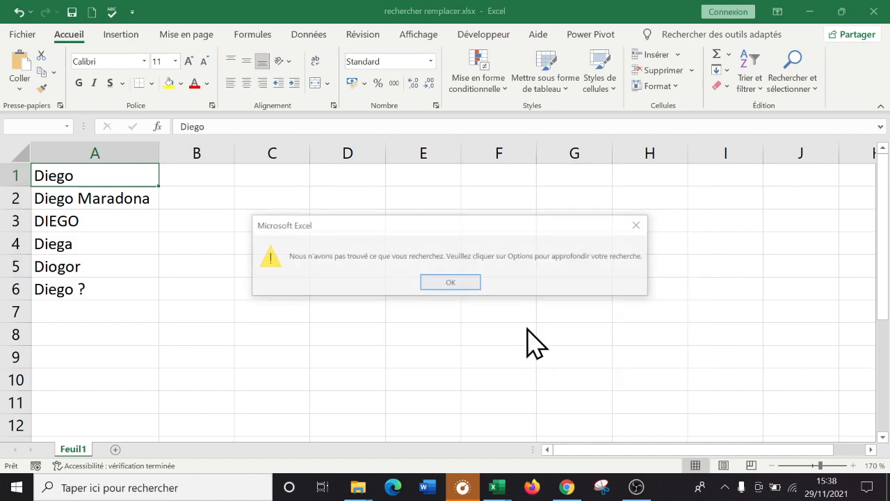
{"action": "left_click", "coordinate": [450, 283]}
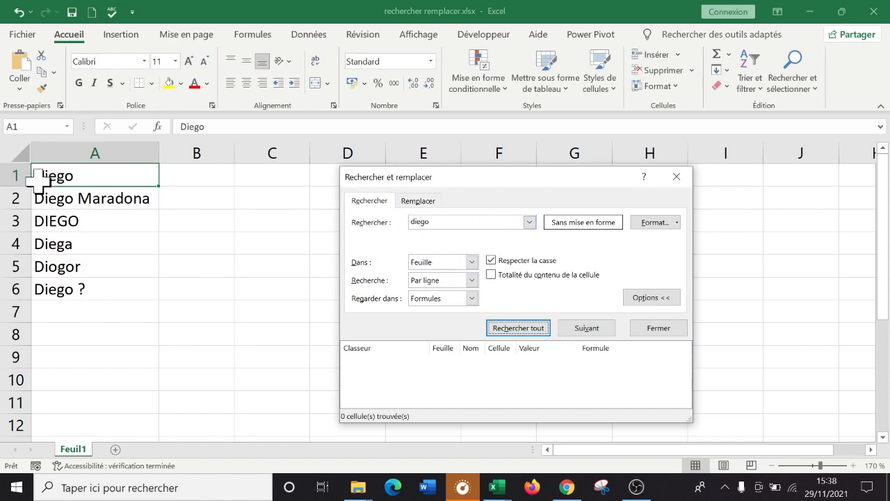
Step: List all cells whose entire content matches "Diego", with case matching turned off
{"action": "double_click", "coordinate": [440, 222]}
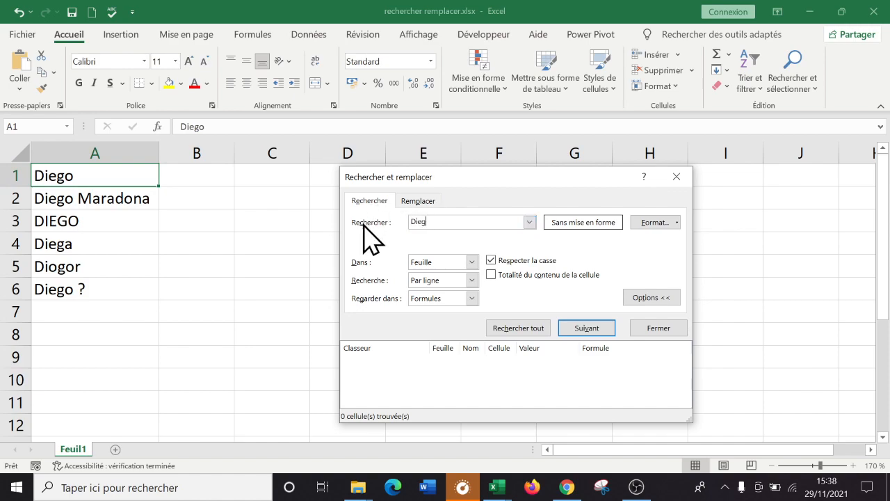
{"action": "left_click", "coordinate": [491, 275]}
{"action": "left_click", "coordinate": [492, 260]}
{"action": "left_click", "coordinate": [530, 330]}
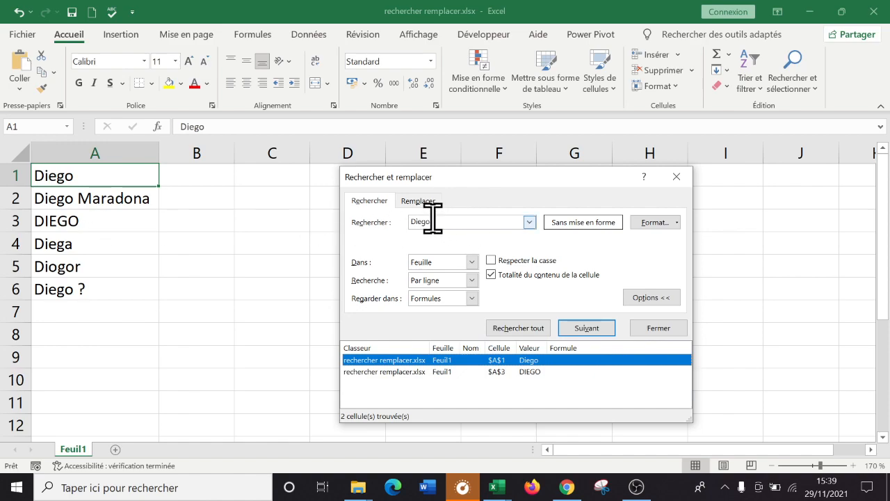
Step: Turn case matching back on alongside entire-cell matching, and find all matches for "Diego" again
{"action": "left_click", "coordinate": [491, 261]}
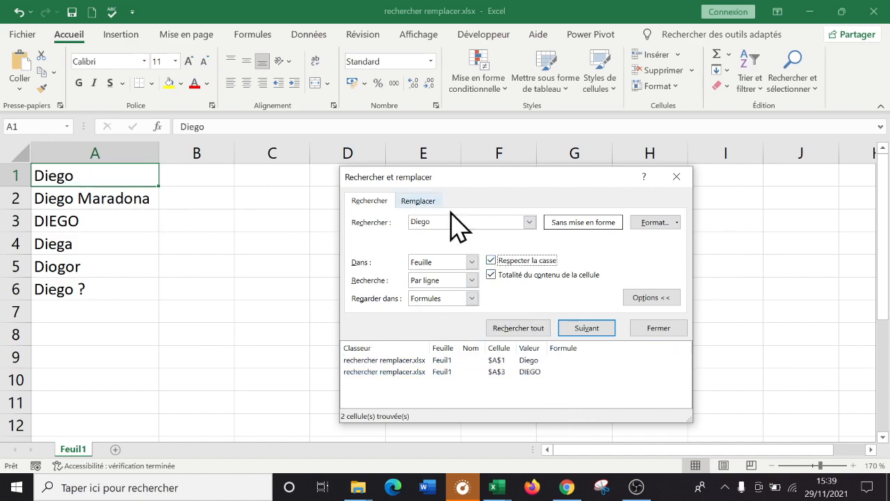
{"action": "left_click", "coordinate": [501, 328]}
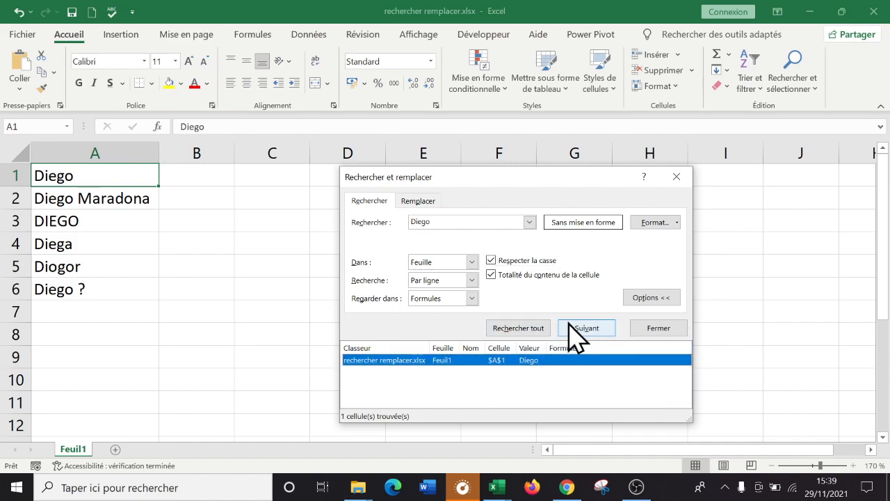
{"action": "left_click", "coordinate": [569, 322]}
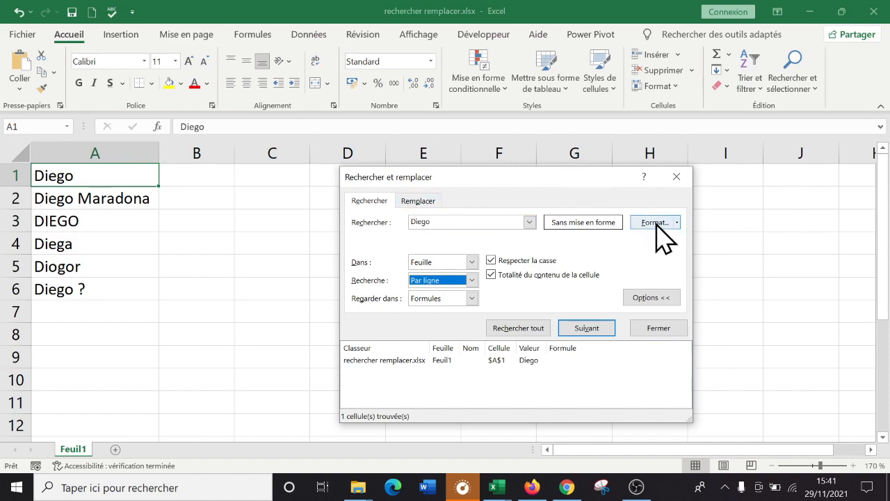
Step: Review the available search-order and look-in options for the search, and close the Find dialog
{"action": "left_click", "coordinate": [471, 280]}
{"action": "left_click", "coordinate": [471, 281]}
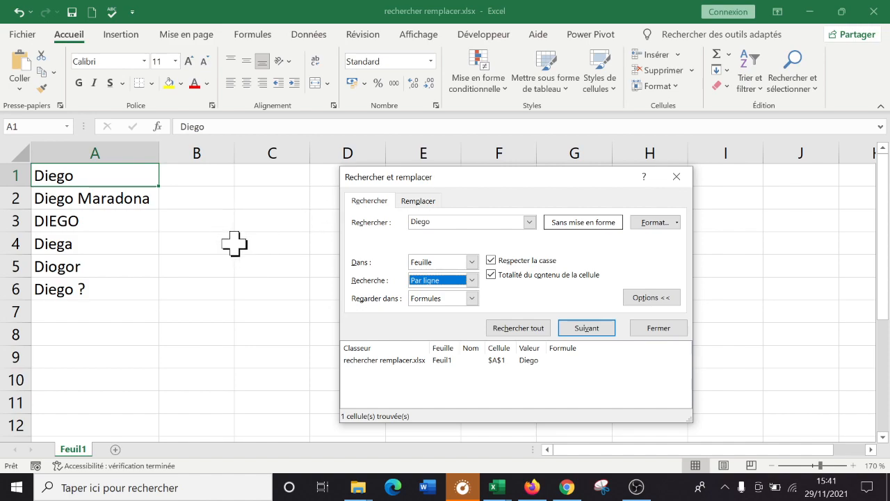
{"action": "left_click", "coordinate": [471, 298]}
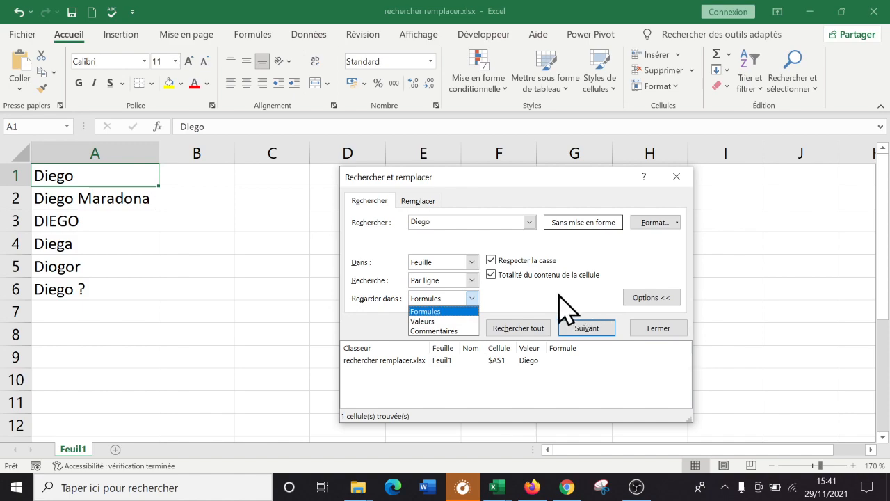
{"action": "key", "text": "Escape"}
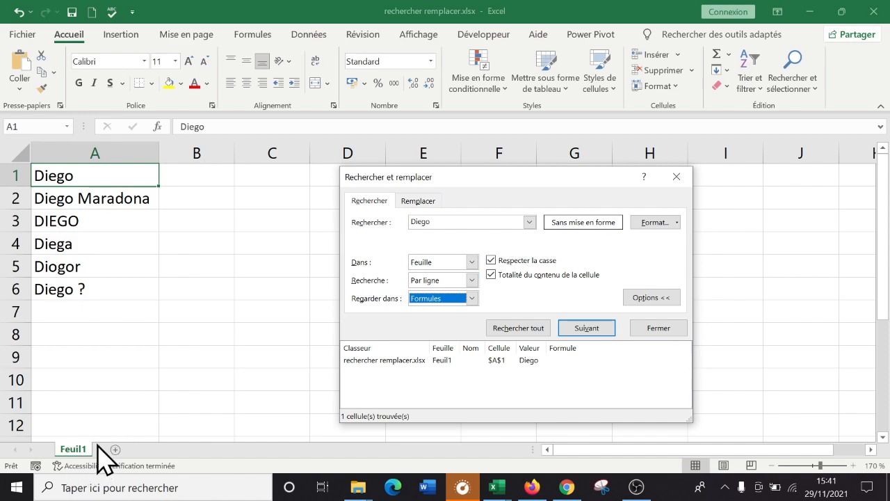
{"action": "left_click", "coordinate": [680, 177]}
{"action": "left_click", "coordinate": [203, 338]}
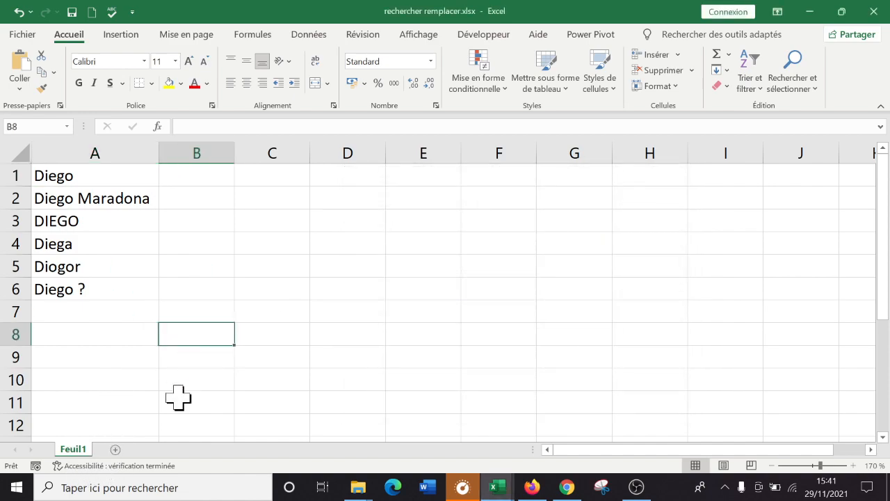
Step: Add a second worksheet to the workbook and make it the active sheet
{"action": "left_click", "coordinate": [115, 449]}
{"action": "left_click_drag", "start_coordinate": [209, 405], "coordinate": [188, 420]}
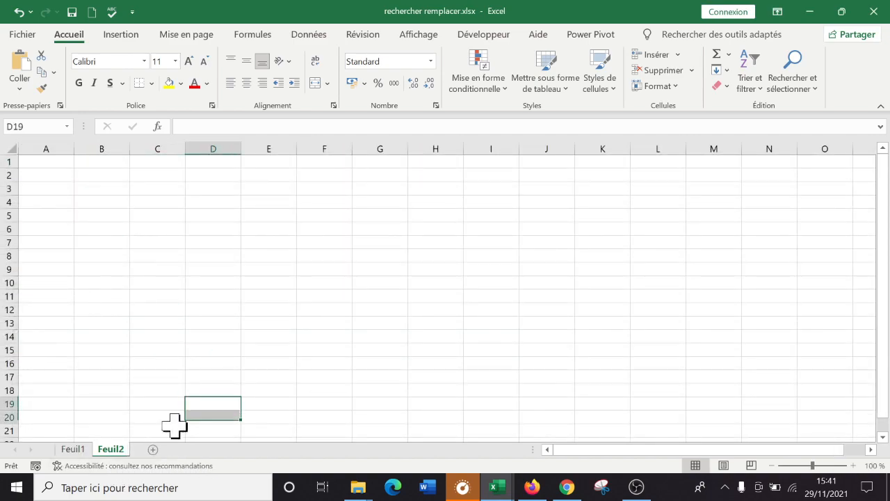
{"action": "left_click", "coordinate": [73, 450]}
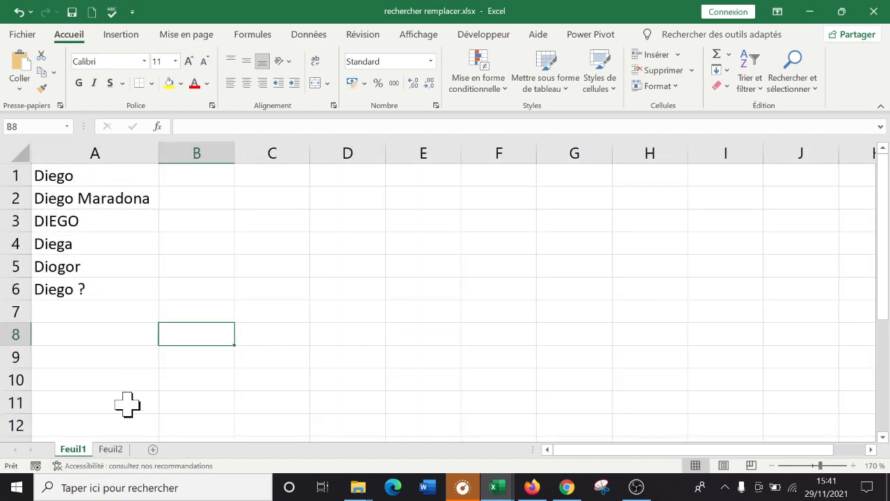
{"action": "left_click", "coordinate": [114, 449]}
Step: Enter "Diego" in cell AC35 of Feuil2, far from the sheet's first cells
{"action": "left_click", "coordinate": [49, 185]}
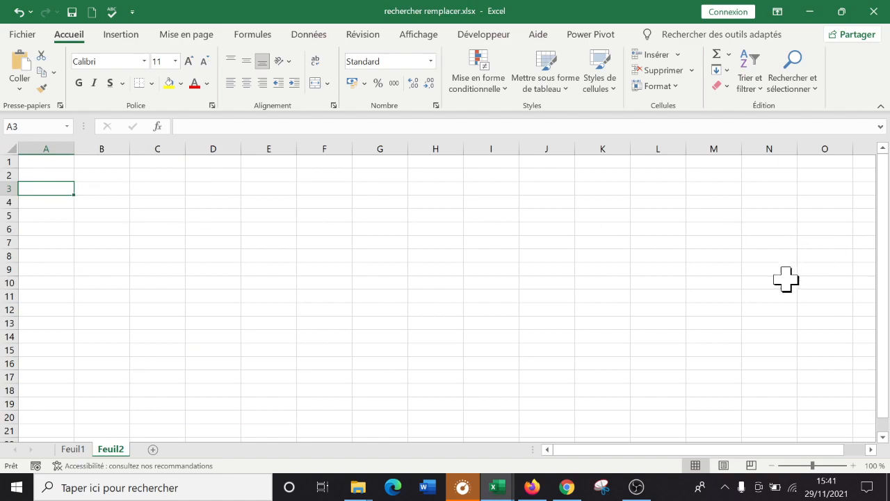
{"action": "left_click", "coordinate": [723, 336]}
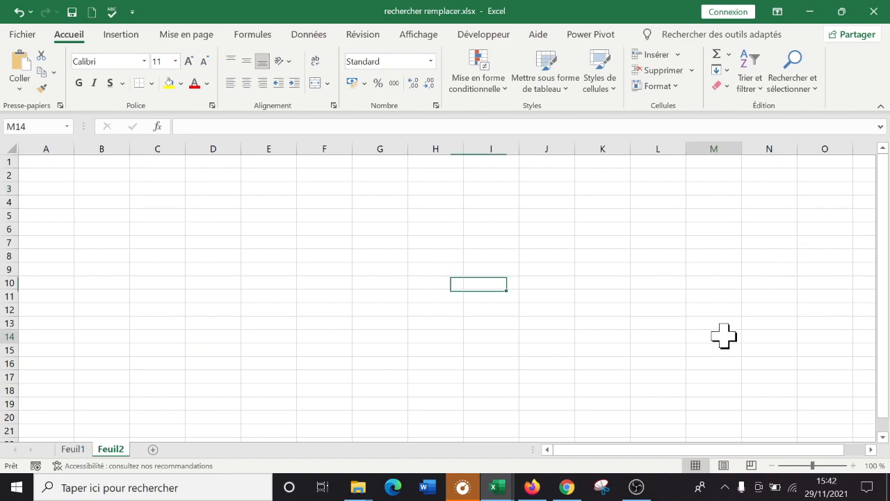
{"action": "left_click", "coordinate": [870, 449]}
{"action": "scroll", "coordinate": [820, 347], "scroll_direction": "down", "scroll_amount": 7}
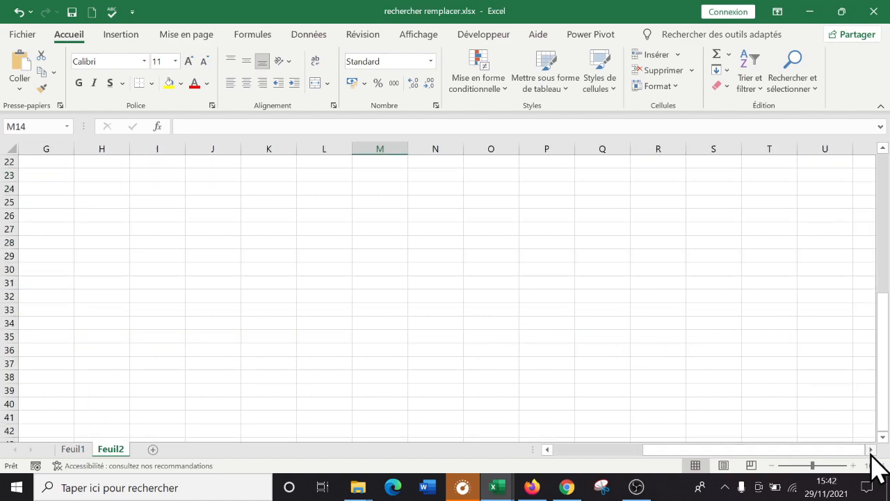
{"action": "left_click", "coordinate": [870, 449]}
{"action": "left_click", "coordinate": [705, 342]}
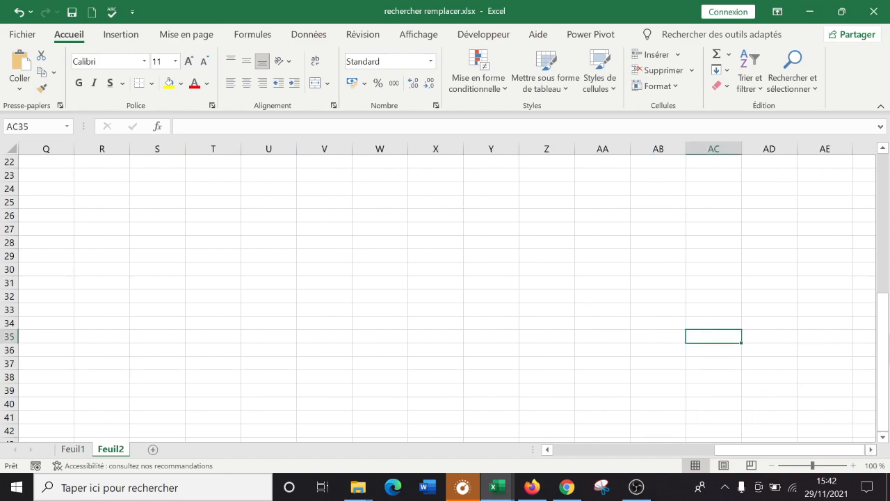
{"action": "type", "text": "Diego"}
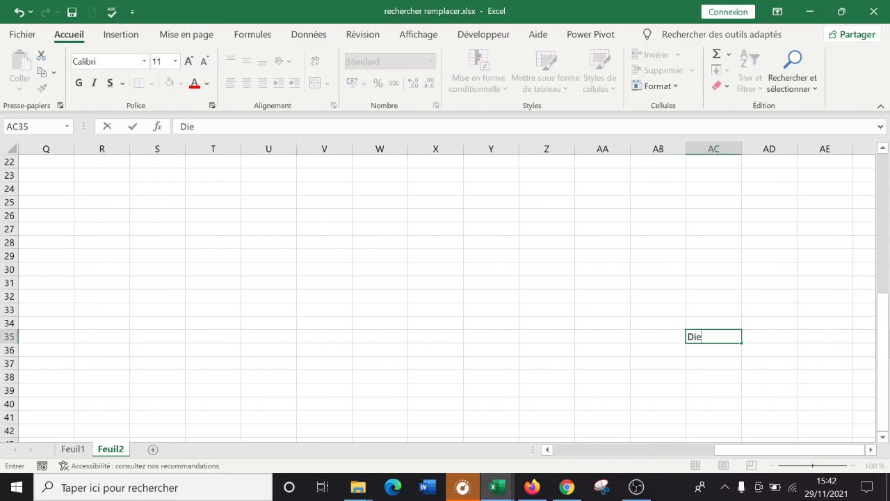
{"action": "left_click", "coordinate": [870, 449]}
{"action": "left_click", "coordinate": [870, 450]}
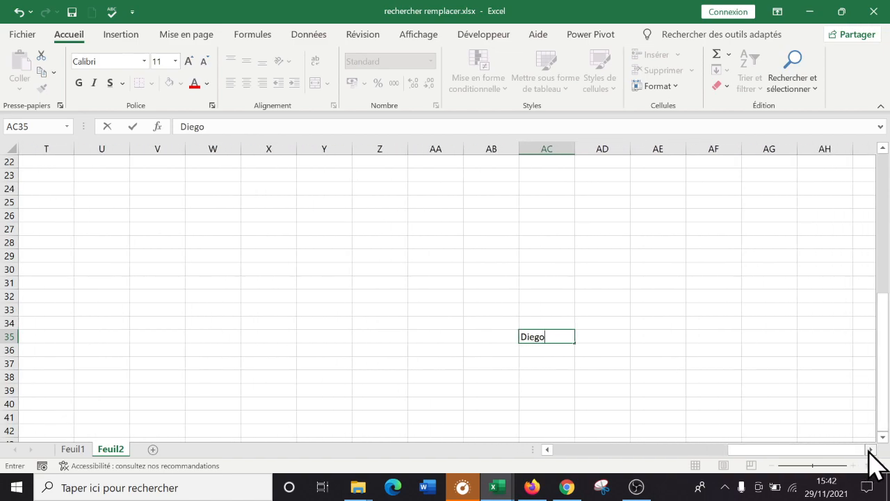
{"action": "mouse_move", "coordinate": [860, 449]}
{"action": "left_mouse_down"}
{"action": "mouse_move", "coordinate": [628, 449]}
{"action": "mouse_move", "coordinate": [866, 450]}
{"action": "left_mouse_up"}
{"action": "left_click", "coordinate": [710, 403]}
{"action": "key", "text": "Right"}
{"action": "key", "text": "Right"}
{"action": "key", "text": "Right"}
{"action": "key", "text": "Right"}
{"action": "key", "text": "Right"}
{"action": "key", "text": "Right"}
{"action": "key", "text": "Left"}
{"action": "key", "text": "Left"}
{"action": "key", "text": "Left"}
{"action": "key", "text": "Left"}
{"action": "key", "text": "Left"}
{"action": "key", "text": "Left"}
{"action": "key", "text": "Left"}
{"action": "key", "text": "Left"}
{"action": "key", "text": "Left"}
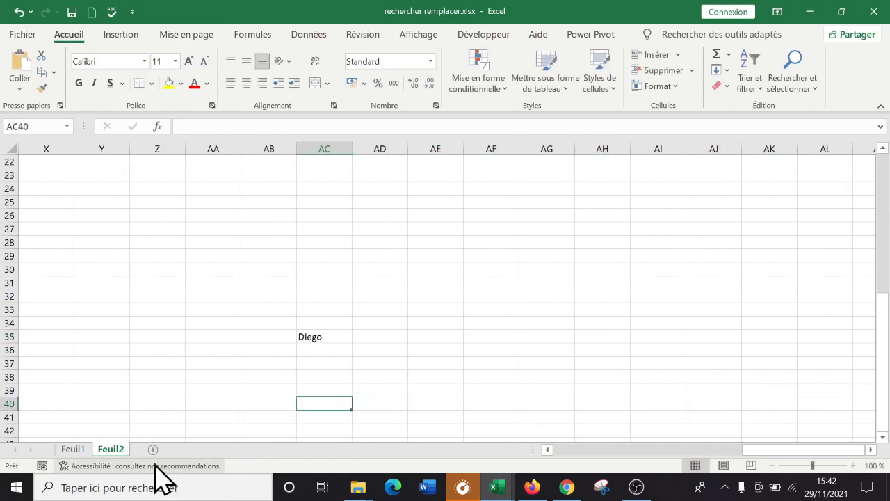
{"action": "left_click_drag", "start_coordinate": [825, 449], "coordinate": [785, 450]}
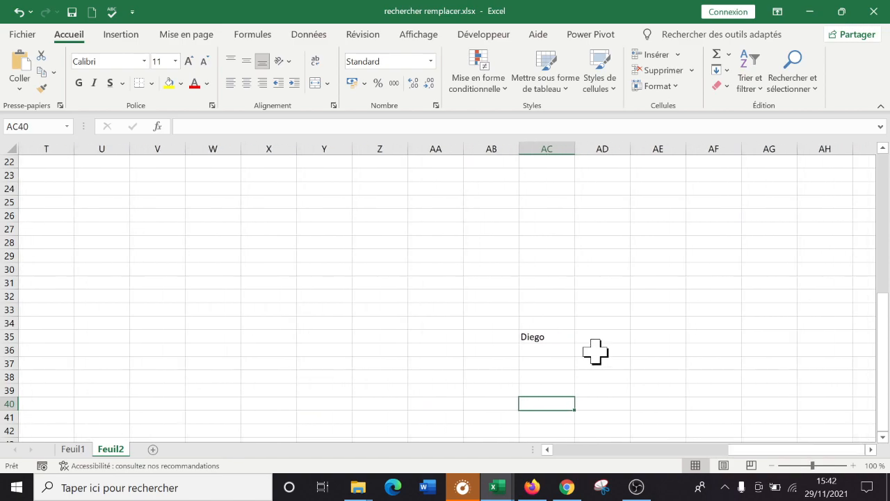
Step: From Feuil1, set the search for "Diego" to cover the whole workbook, with case matching and entire-cell matching turned off
{"action": "left_click", "coordinate": [88, 451]}
{"action": "left_click", "coordinate": [204, 404]}
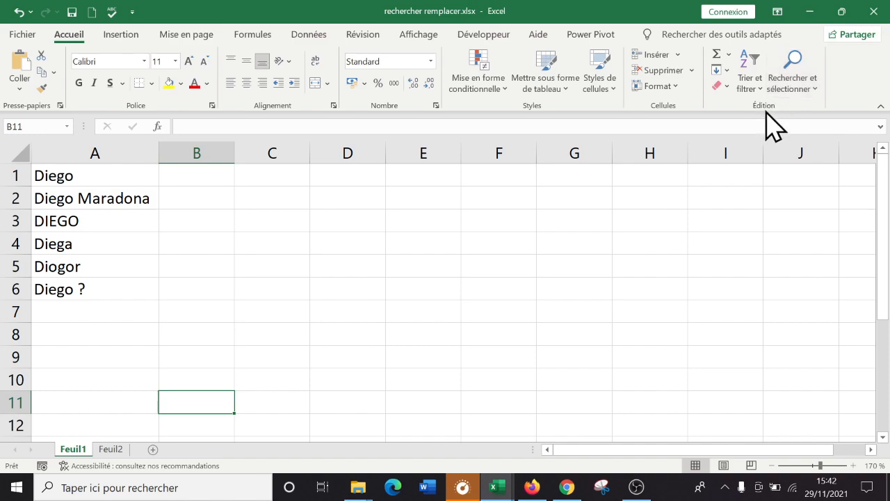
{"action": "key", "text": "ctrl+f"}
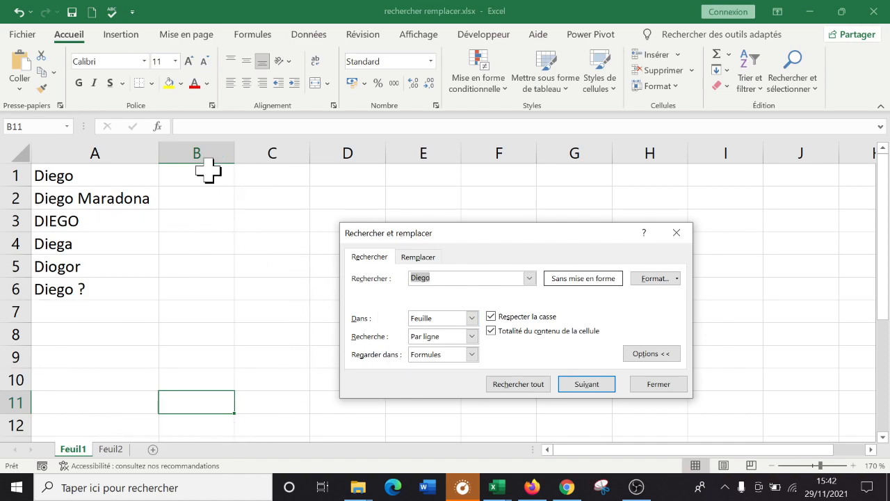
{"action": "left_click", "coordinate": [471, 318]}
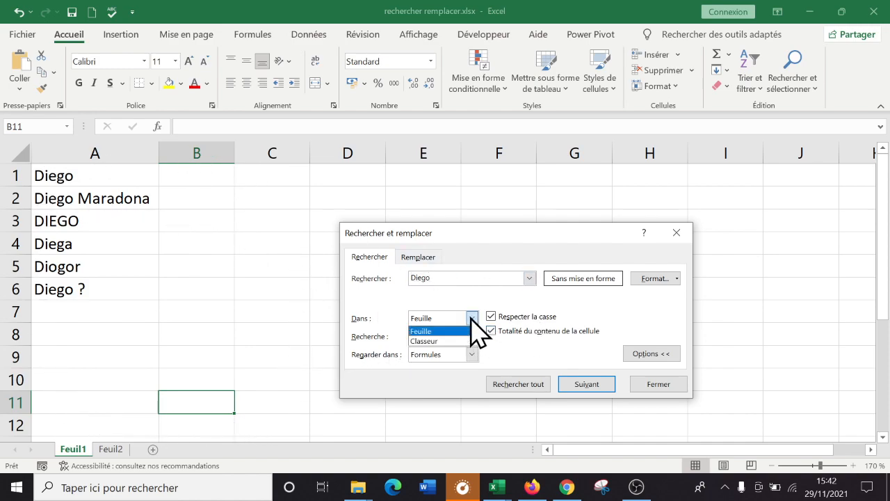
{"action": "left_click", "coordinate": [443, 341]}
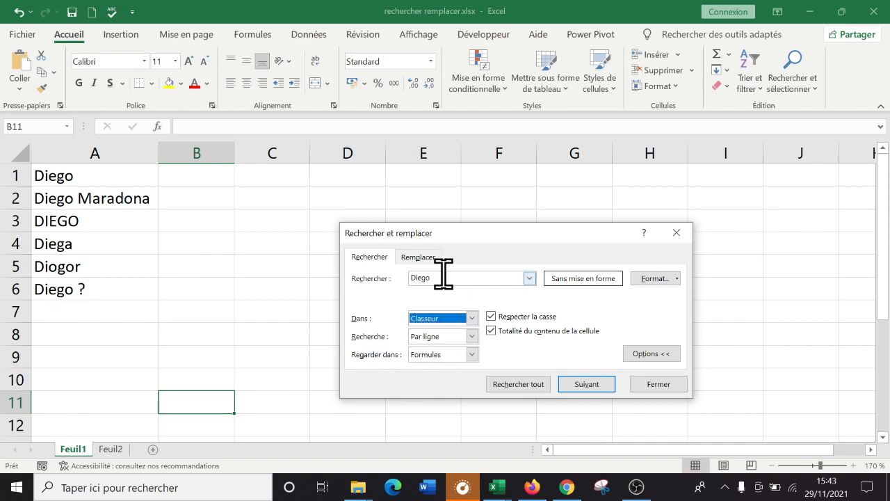
{"action": "left_click", "coordinate": [492, 316]}
{"action": "left_click", "coordinate": [495, 331]}
Step: Go through the "Diego" matches across both sheets one by one, moving the dialog clear of the match on Feuil2
{"action": "left_click", "coordinate": [591, 387]}
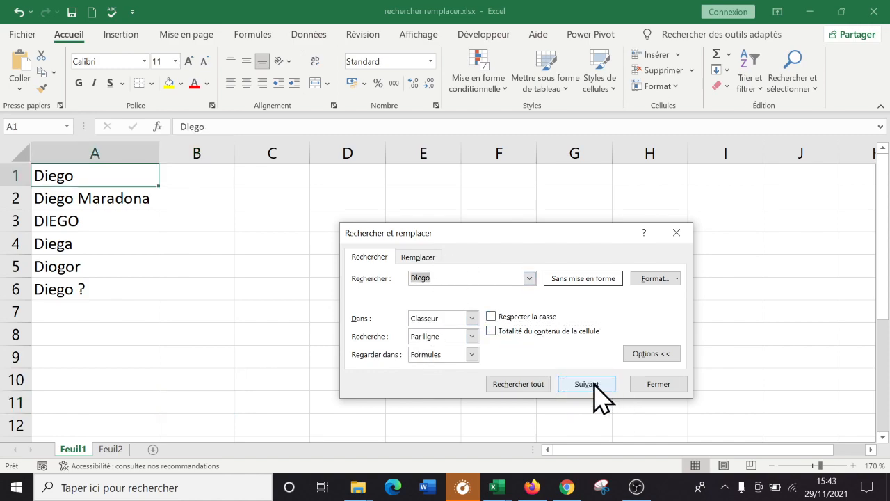
{"action": "left_click", "coordinate": [593, 383]}
{"action": "left_click", "coordinate": [592, 382]}
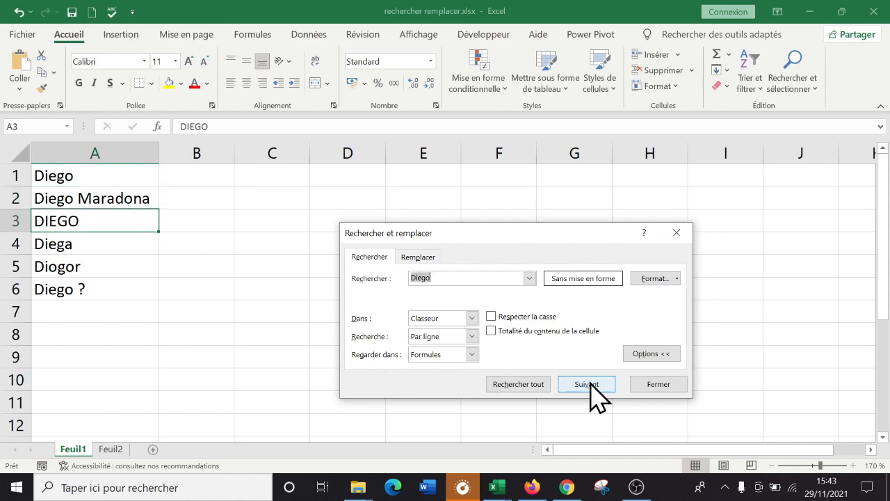
{"action": "left_click", "coordinate": [590, 381]}
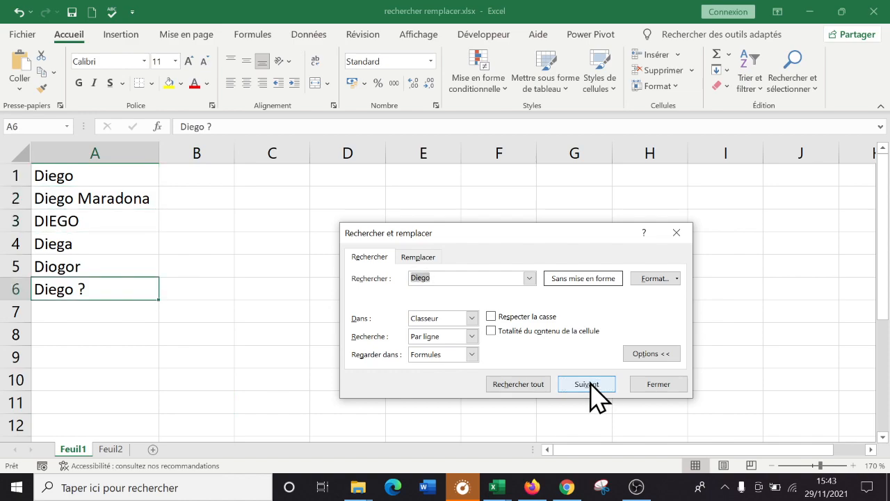
{"action": "left_click", "coordinate": [590, 384]}
{"action": "left_click_drag", "start_coordinate": [572, 158], "coordinate": [309, 153]}
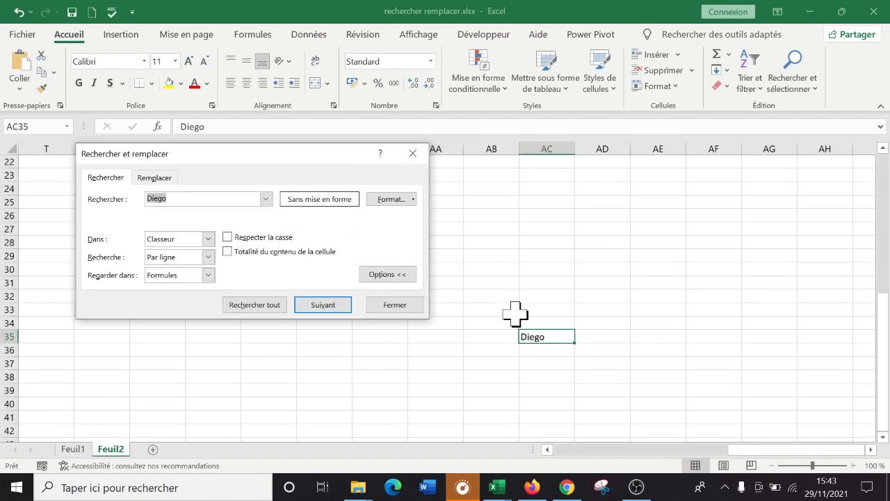
{"action": "left_click", "coordinate": [323, 306]}
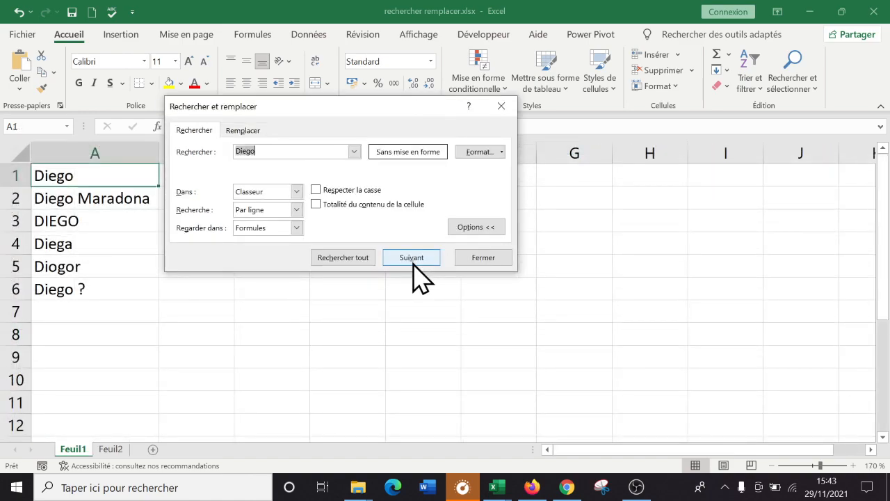
Step: List all "Diego" matches in the workbook, enlarge the results list, and jump to the match in AC35 of Feuil2
{"action": "left_click", "coordinate": [346, 259]}
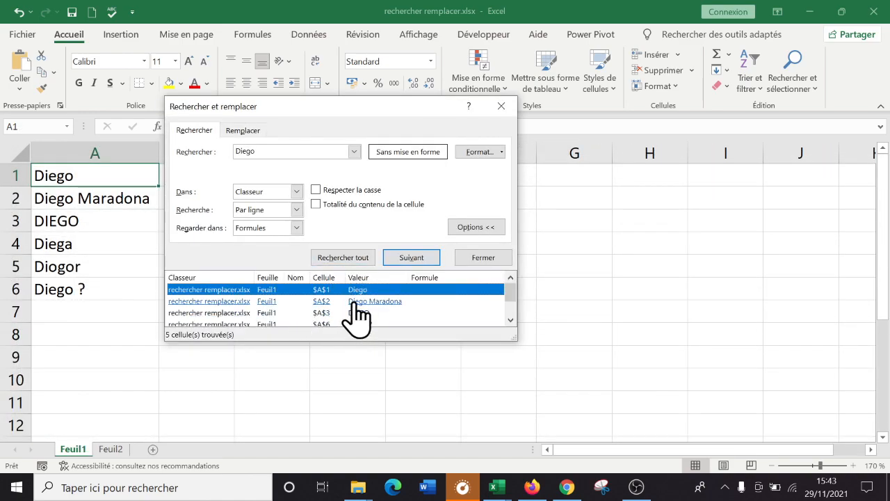
{"action": "scroll", "coordinate": [357, 316], "scroll_direction": "down", "scroll_amount": 1}
{"action": "left_click_drag", "start_coordinate": [517, 272], "coordinate": [652, 272]}
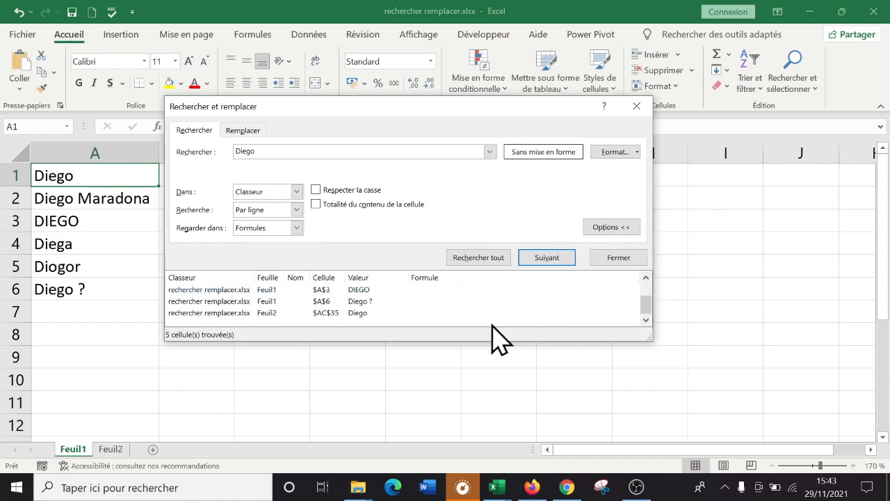
{"action": "left_click_drag", "start_coordinate": [408, 341], "coordinate": [403, 415]}
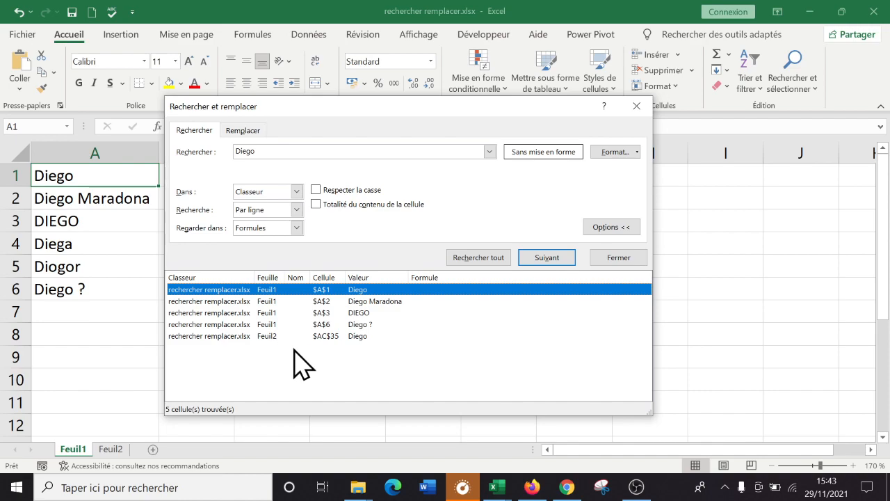
{"action": "left_click", "coordinate": [326, 338]}
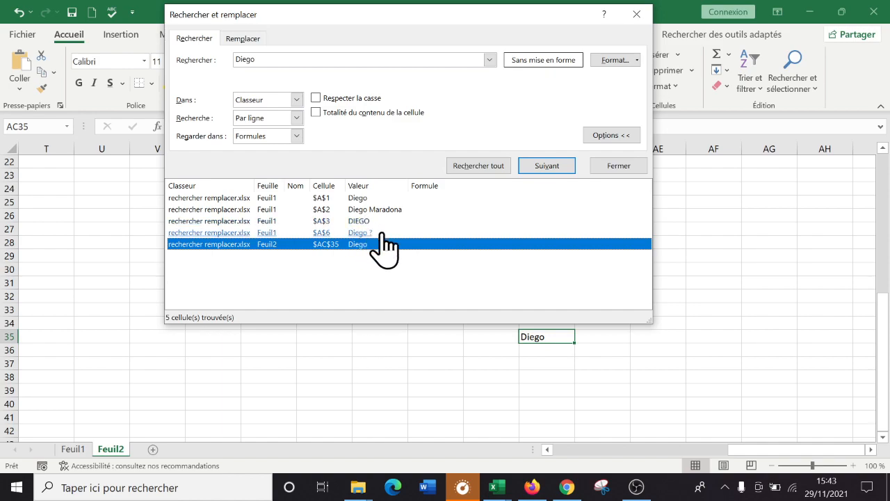
{"action": "left_click", "coordinate": [436, 360]}
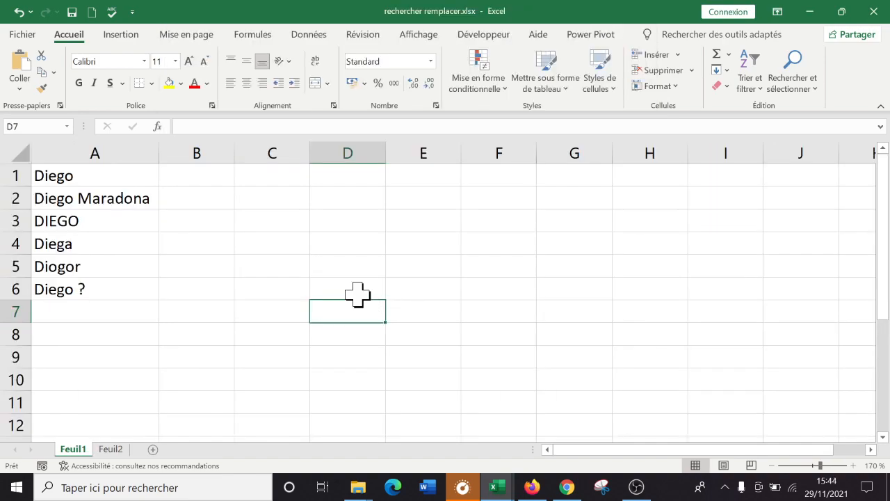
{"action": "left_click", "coordinate": [136, 268]}
{"action": "left_click", "coordinate": [122, 200]}
{"action": "left_click", "coordinate": [108, 222]}
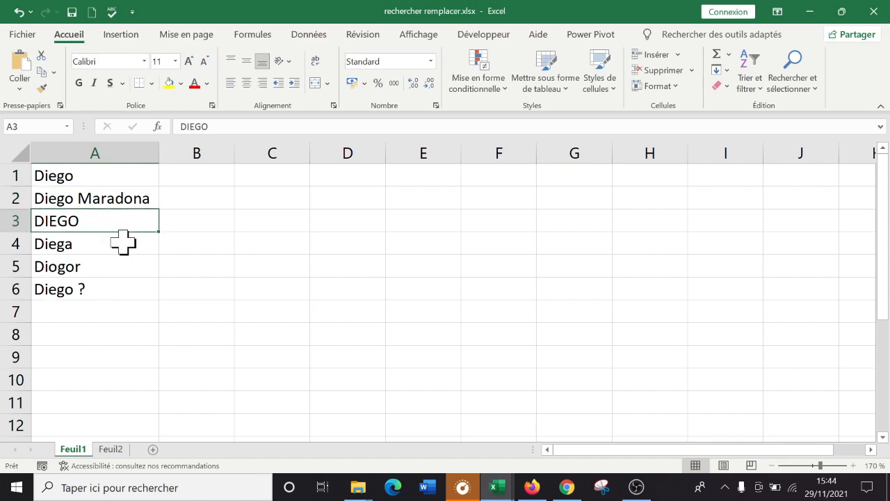
{"action": "left_click", "coordinate": [121, 244]}
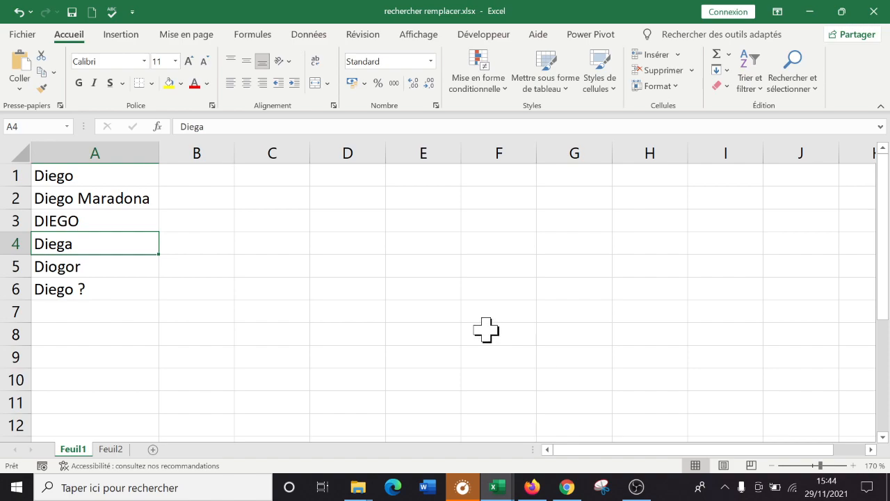
Step: Replace all occurrences of "Diego" with "Toto" throughout the workbook, and move the completion message clear of the Replace dialog
{"action": "key", "text": "ctrl+f"}
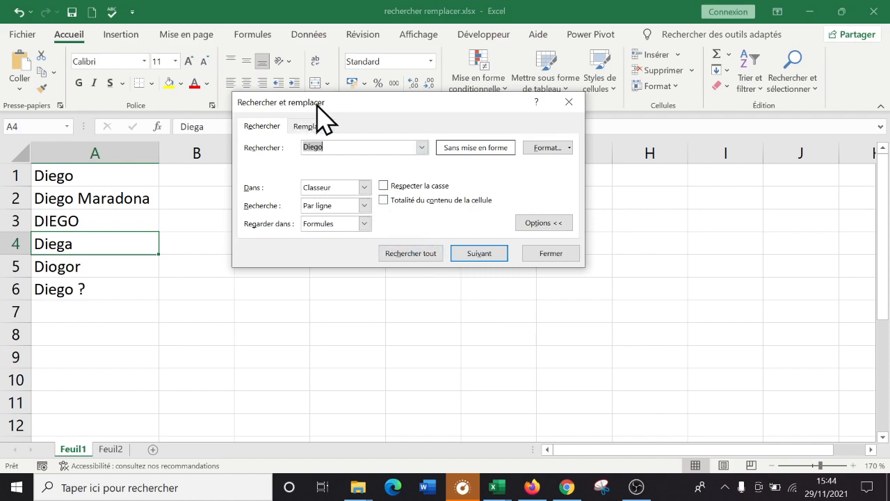
{"action": "left_click_drag", "start_coordinate": [316, 111], "coordinate": [412, 154]}
{"action": "left_click", "coordinate": [404, 169]}
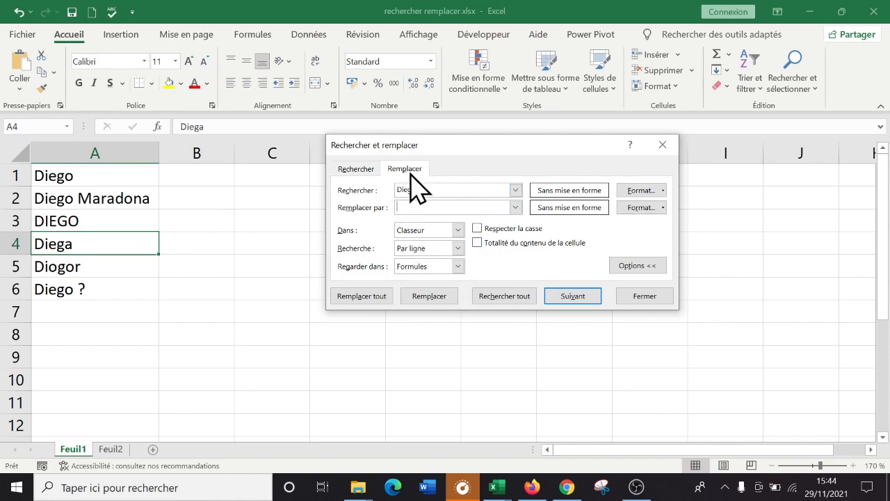
{"action": "left_click", "coordinate": [358, 169]}
{"action": "left_click", "coordinate": [404, 169]}
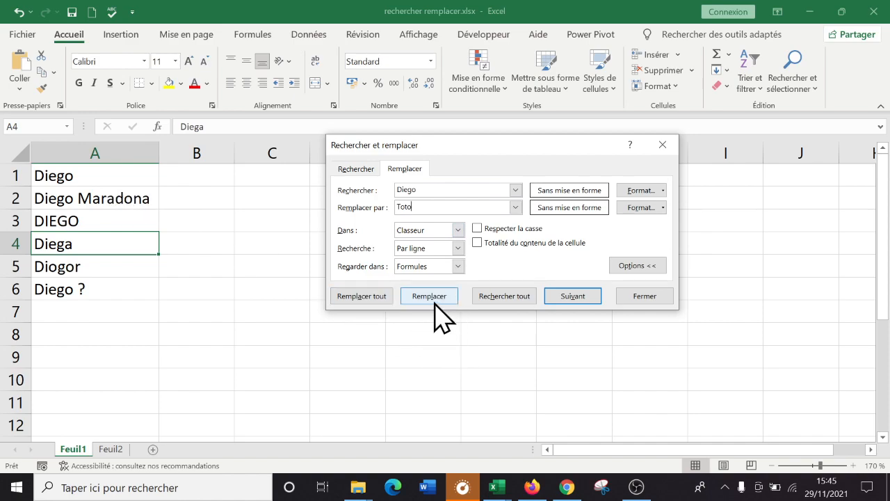
{"action": "left_click", "coordinate": [354, 296]}
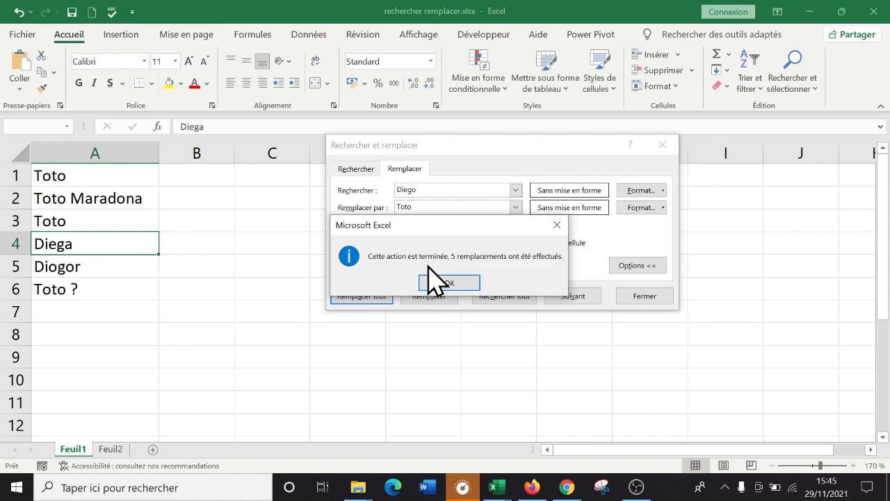
{"action": "left_click_drag", "start_coordinate": [470, 227], "coordinate": [589, 340]}
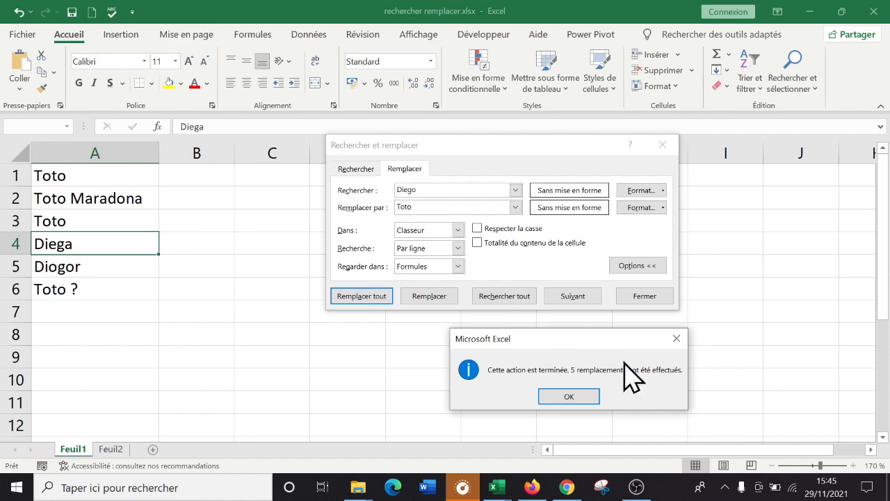
Step: Dismiss the completion message, close the Replace dialog, and undo the workbook-wide replacement of "Diego" with "Toto"
{"action": "left_click", "coordinate": [572, 395]}
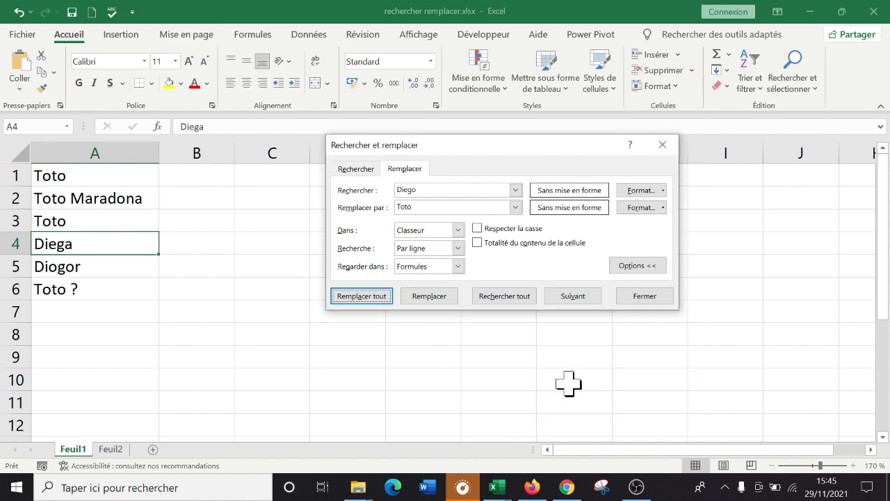
{"action": "left_click", "coordinate": [662, 145]}
{"action": "left_click", "coordinate": [564, 240]}
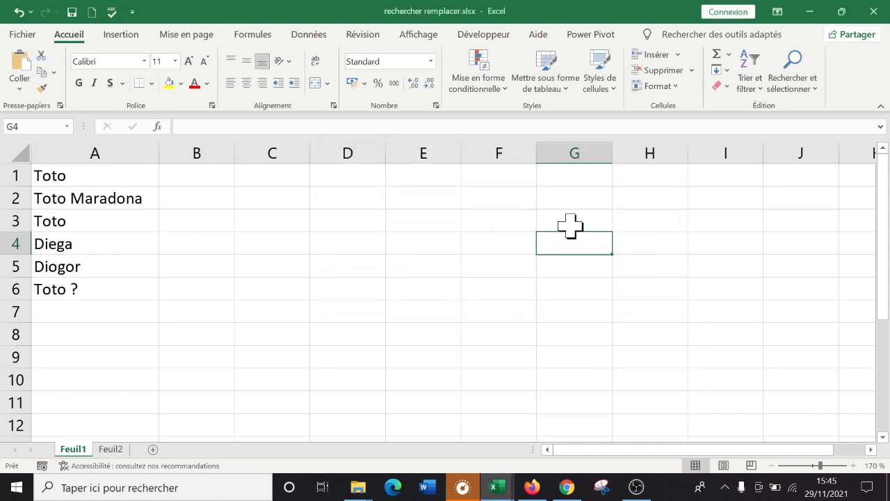
{"action": "key", "text": "ctrl+z"}
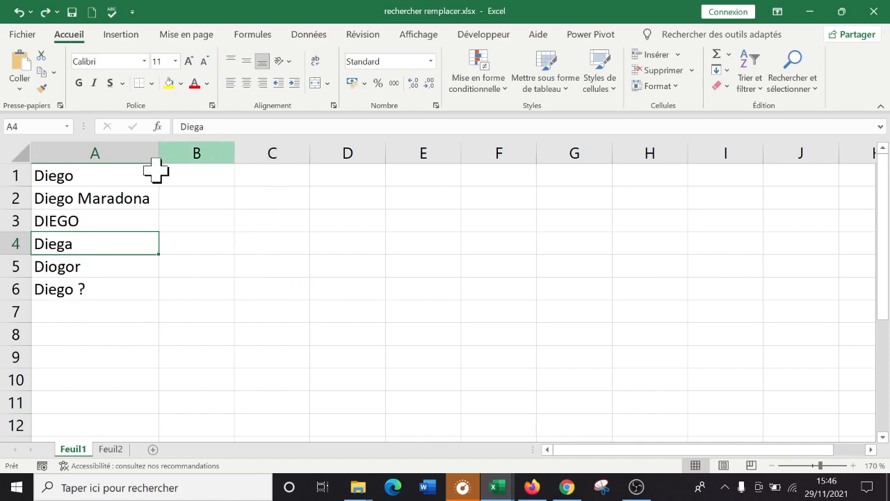
Step: Reopen the replacement of "Diego" with "Toto" and limit its scope to the current sheet
{"action": "left_click", "coordinate": [100, 181]}
{"action": "left_click", "coordinate": [89, 244]}
{"action": "left_click", "coordinate": [84, 265]}
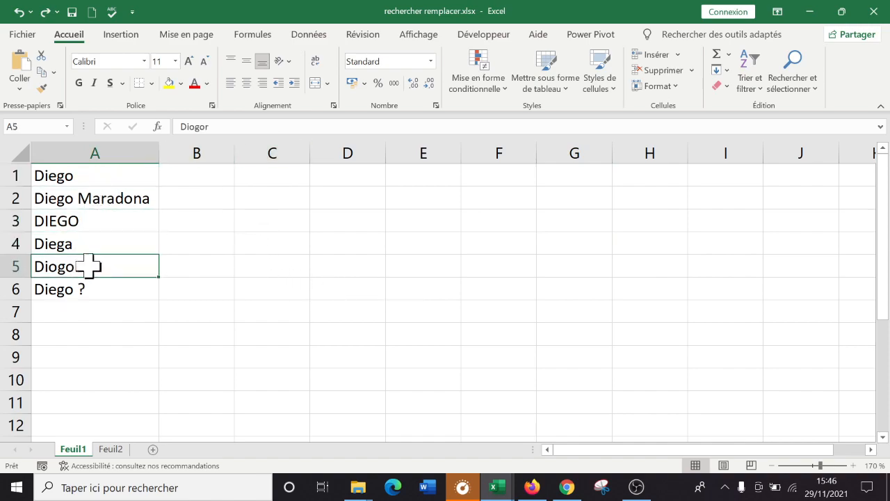
{"action": "key", "text": "ctrl+f"}
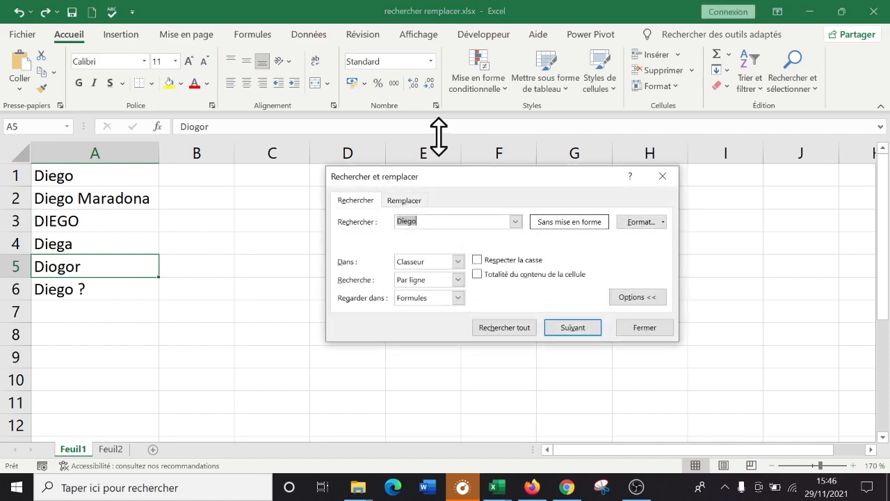
{"action": "left_click", "coordinate": [405, 200]}
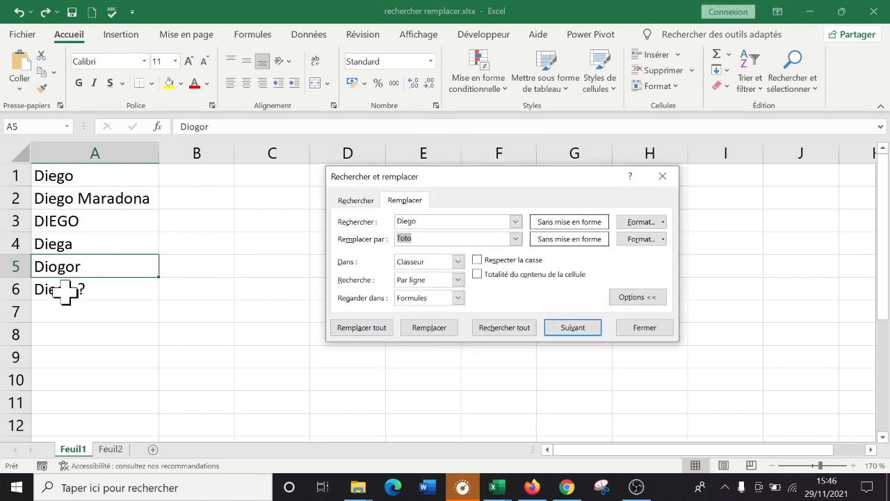
{"action": "left_click", "coordinate": [445, 263]}
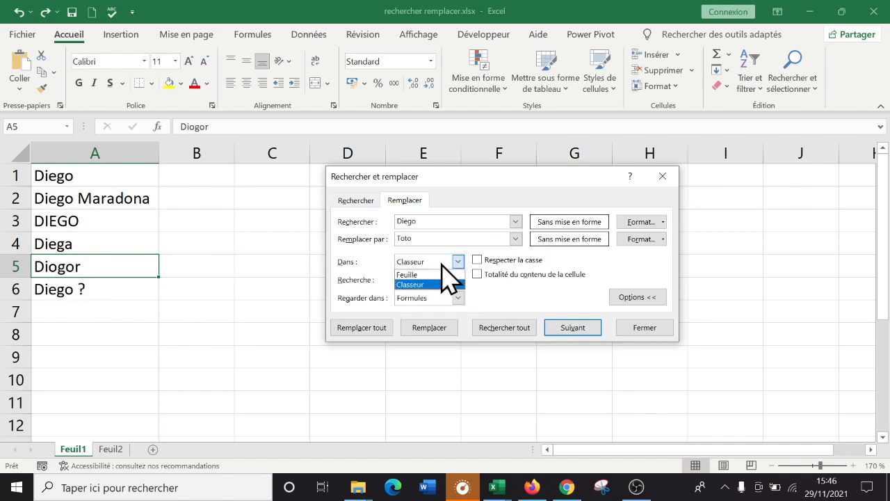
{"action": "left_click", "coordinate": [431, 273]}
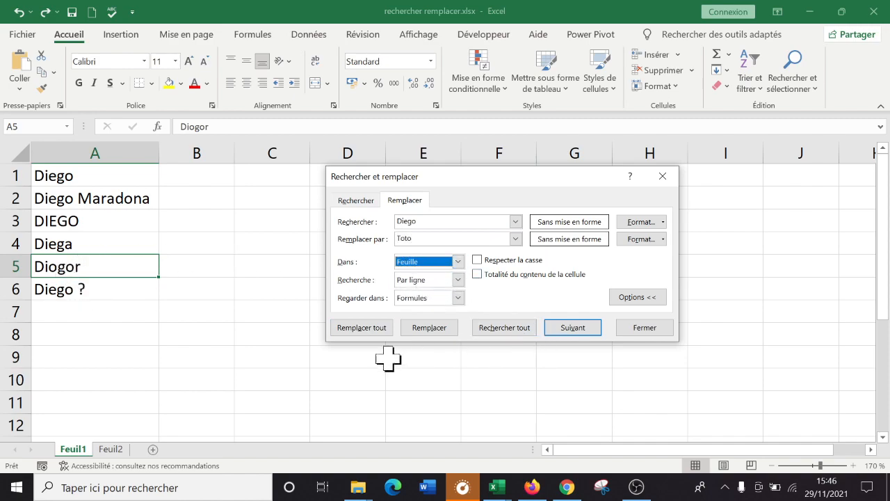
Step: Starting from A1, replace the "Diego" matches on Feuil1 with "Toto" one at a time and close the dialog
{"action": "left_click", "coordinate": [429, 328]}
{"action": "left_click", "coordinate": [445, 282]}
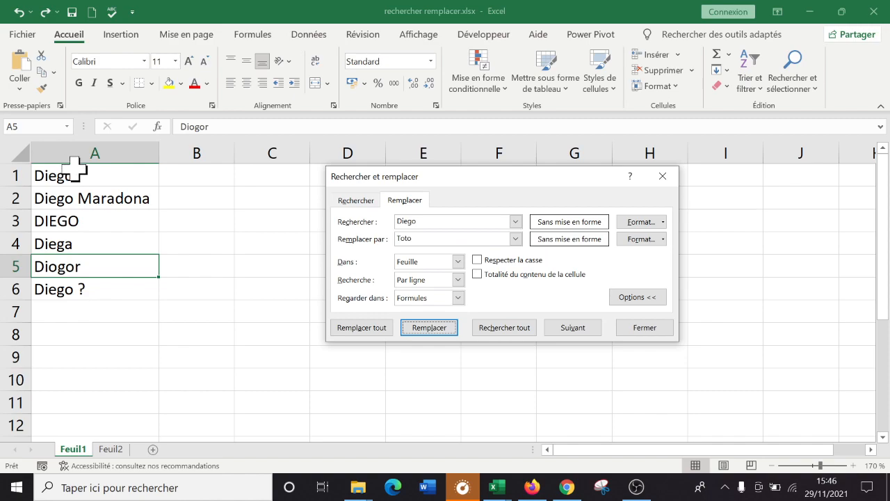
{"action": "left_click", "coordinate": [77, 170]}
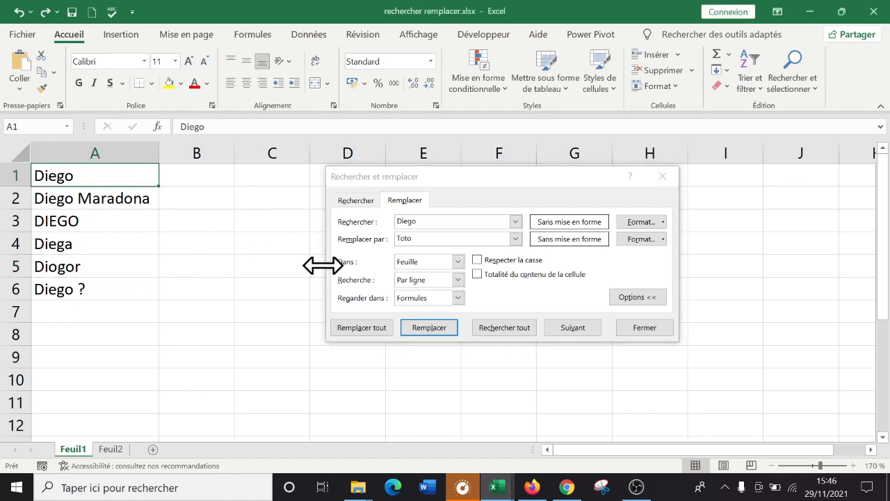
{"action": "left_click", "coordinate": [429, 329]}
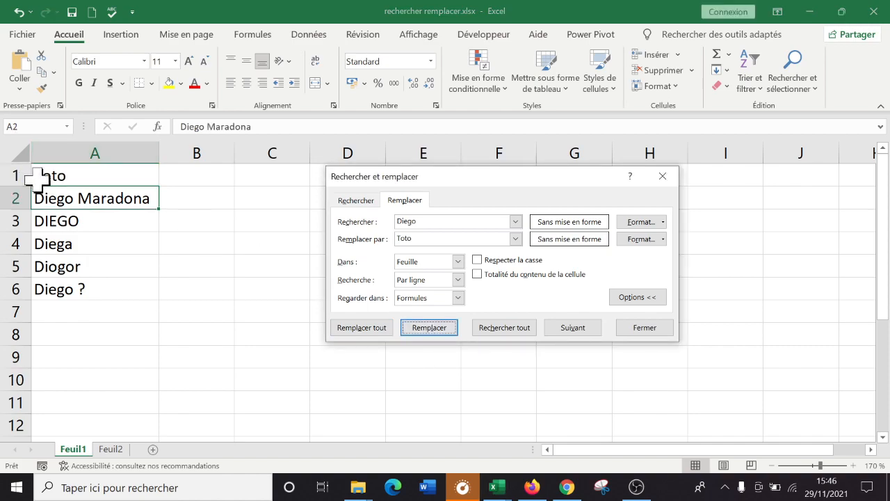
{"action": "left_click", "coordinate": [429, 328]}
{"action": "left_click", "coordinate": [429, 327]}
{"action": "left_click", "coordinate": [434, 326]}
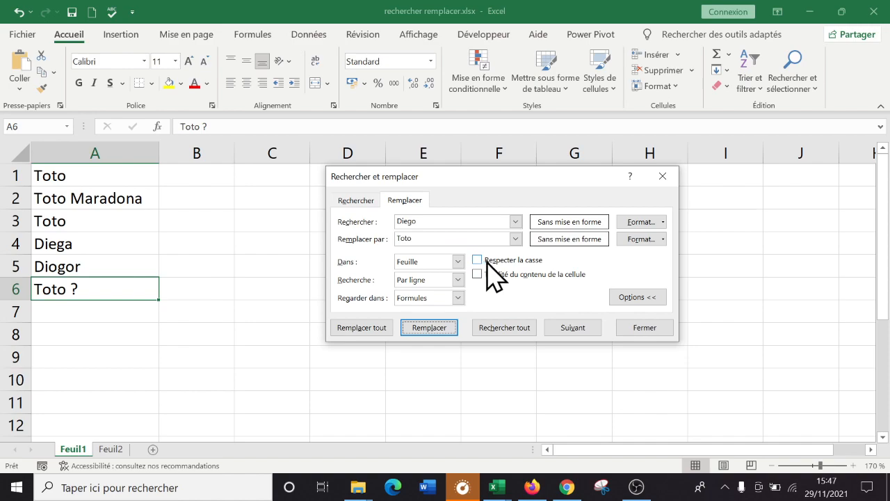
{"action": "key", "text": "Escape"}
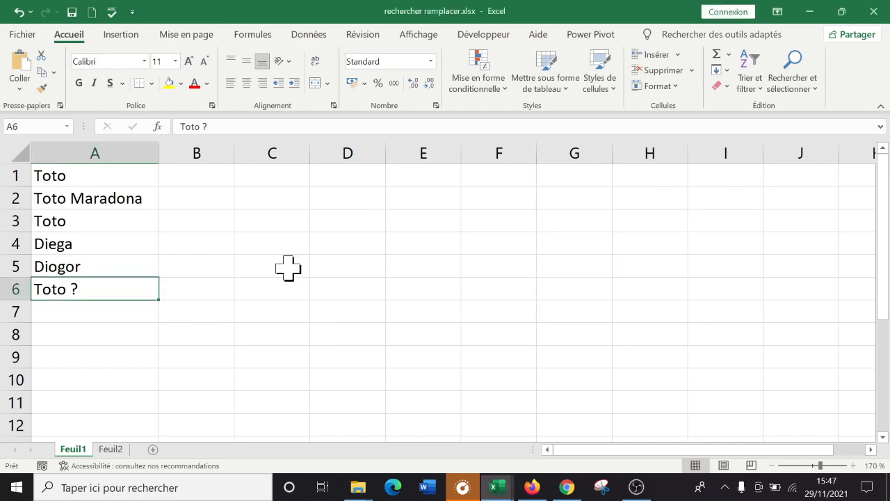
Step: Undo all the one-by-one replacements of "Diego" with "Toto" on Feuil1
{"action": "left_click", "coordinate": [204, 223]}
{"action": "key", "text": "ctrl+z"}
{"action": "key", "text": "ctrl+z"}
{"action": "key", "text": "ctrl+z"}
{"action": "key", "text": "ctrl+z"}
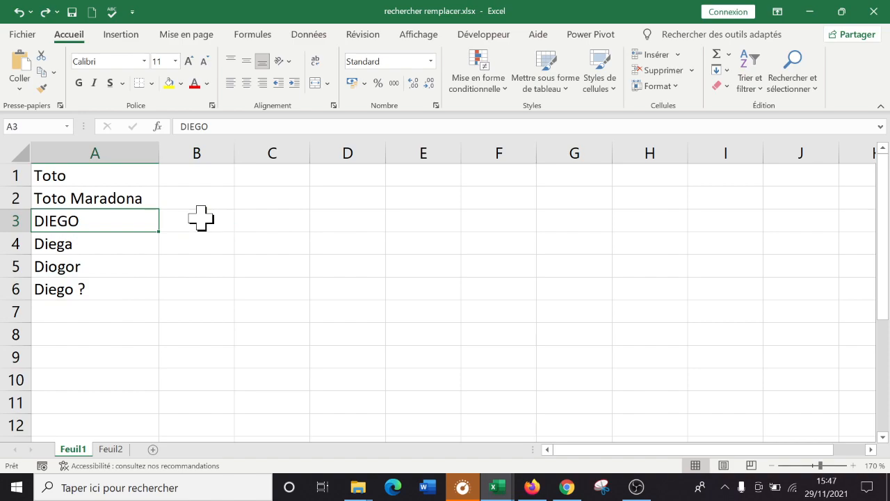
{"action": "left_click", "coordinate": [243, 257]}
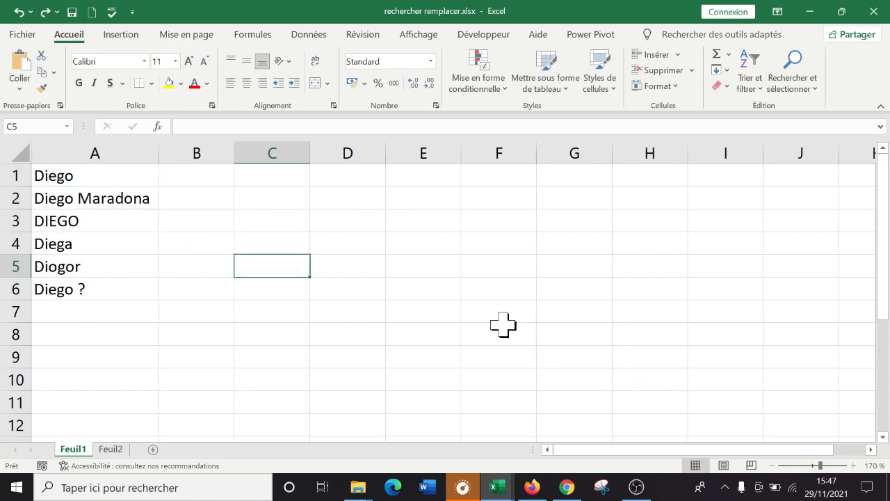
{"action": "left_click", "coordinate": [794, 87]}
{"action": "left_click", "coordinate": [822, 109]}
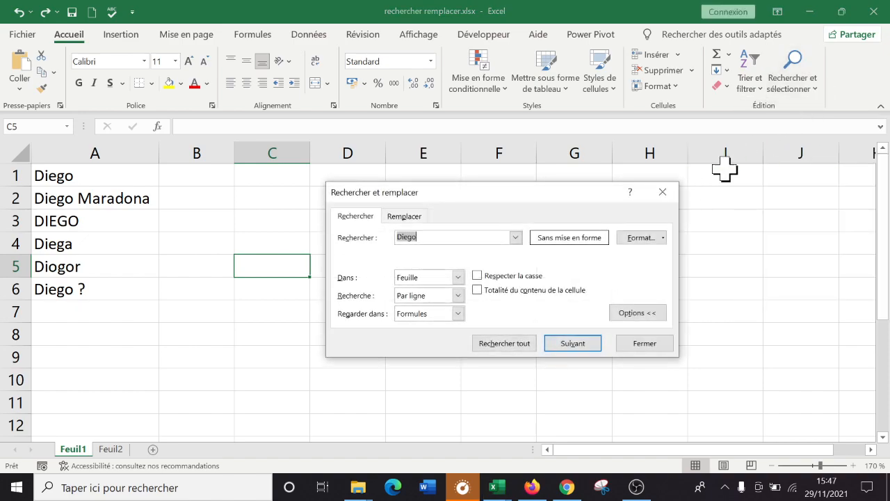
{"action": "left_click_drag", "start_coordinate": [507, 194], "coordinate": [415, 187]}
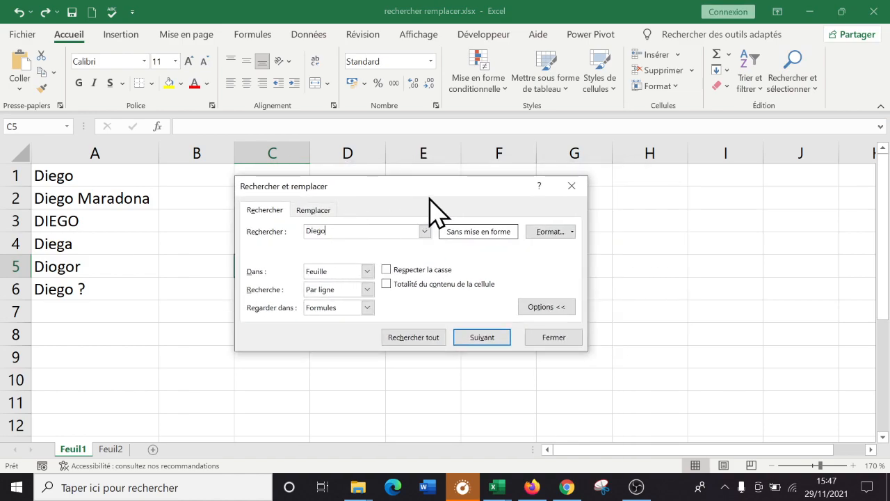
{"action": "left_click", "coordinate": [571, 187]}
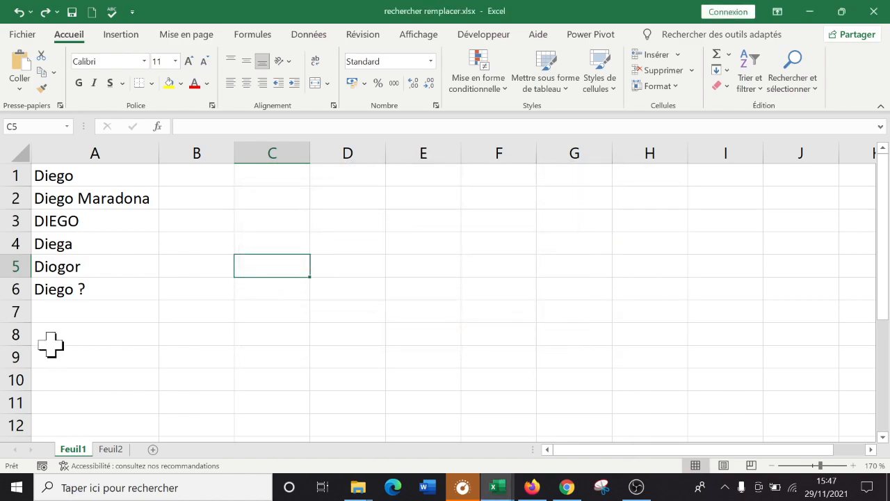
Step: Enter "Diego De la Hoya" in A7 and "Diego Tralalala" in A8 of Feuil1
{"action": "left_click", "coordinate": [102, 311]}
{"action": "type", "text": "Die"}
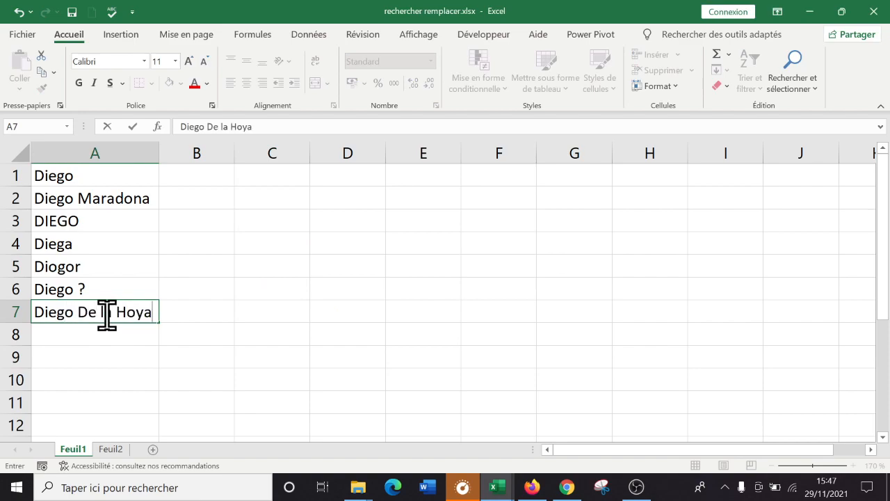
{"action": "type", "text": "go De la Hoya"}
{"action": "key", "text": "Return"}
{"action": "type", "text": "Diego Tralalal"}
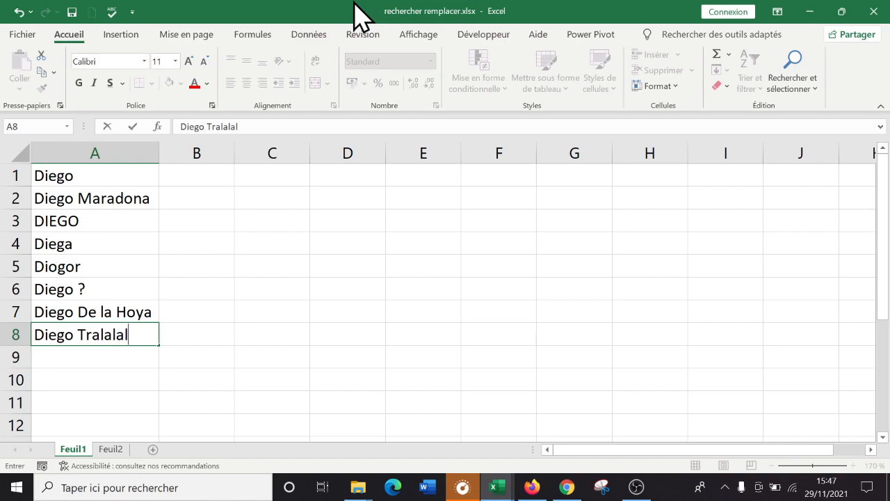
{"action": "type", "text": "a"}
{"action": "key", "text": "Return"}
{"action": "left_click", "coordinate": [345, 174]}
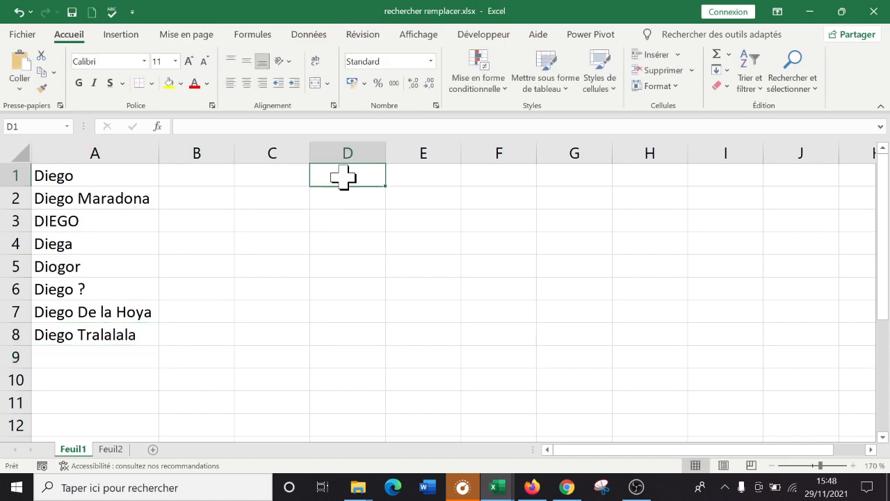
{"action": "left_click_drag", "start_coordinate": [154, 183], "coordinate": [110, 209]}
{"action": "left_click", "coordinate": [79, 197]}
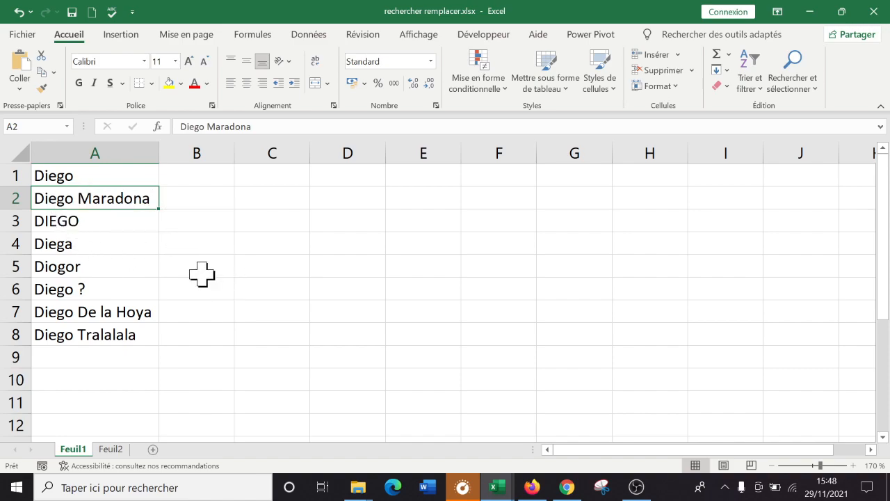
{"action": "left_click", "coordinate": [229, 238]}
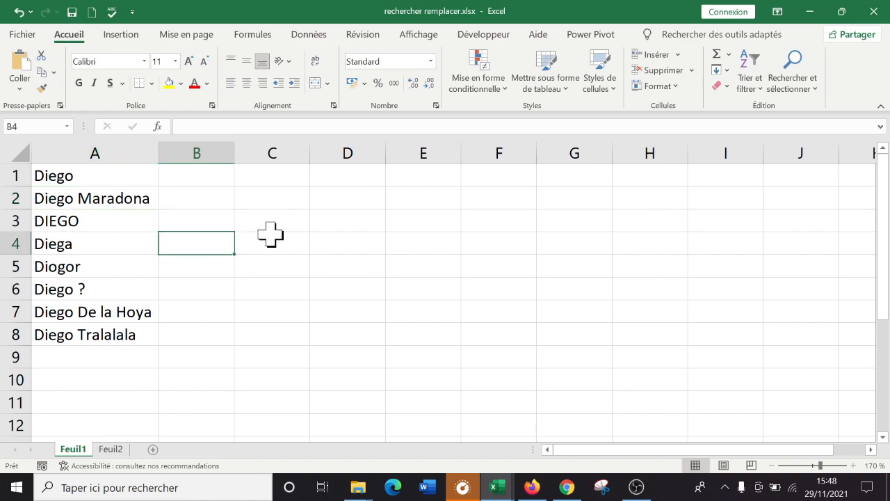
{"action": "left_click", "coordinate": [285, 217]}
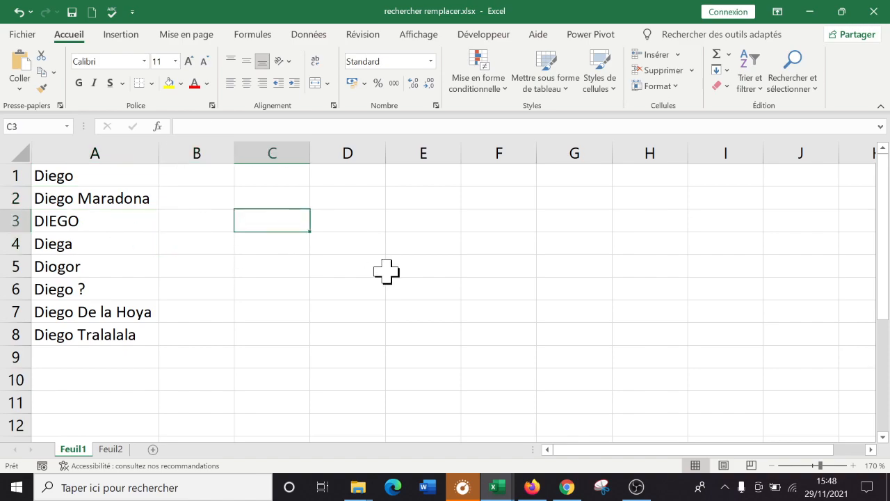
Step: Set up a replacement on the current sheet that searches for "Diego*" and replaces it with "Tonio*"
{"action": "key", "text": "ctrl+f"}
{"action": "left_click_drag", "start_coordinate": [406, 208], "coordinate": [490, 184]}
{"action": "left_click", "coordinate": [367, 207]}
{"action": "left_click", "coordinate": [385, 230]}
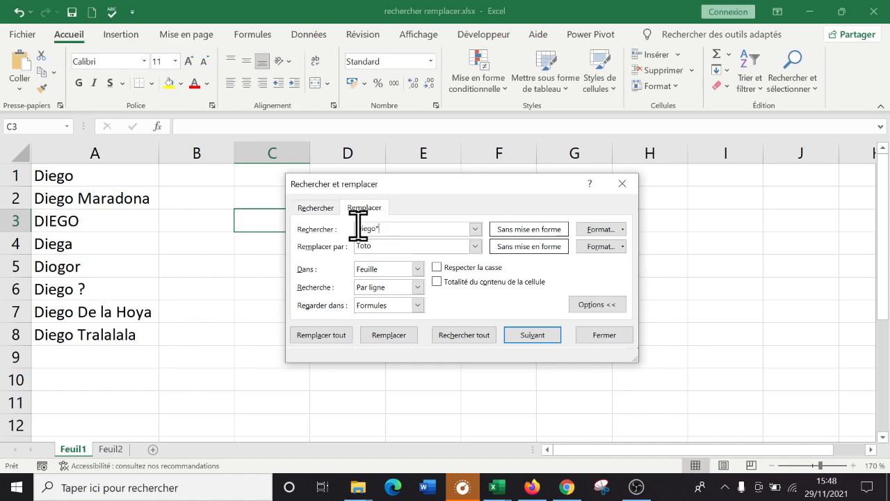
{"action": "left_click", "coordinate": [402, 244]}
{"action": "double_click", "coordinate": [401, 243]}
{"action": "left_click", "coordinate": [410, 249]}
{"action": "left_click_drag", "start_coordinate": [397, 246], "coordinate": [351, 261]}
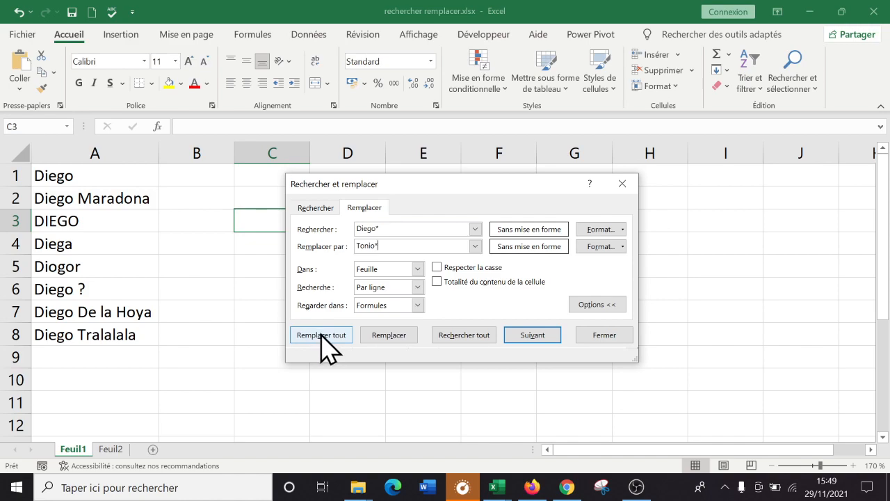
Step: Shorten the replacement text to "Tonio", replace all "Diego*" matches on Feuil1, and dismiss the completion message
{"action": "key", "text": "BackSpace"}
{"action": "left_click", "coordinate": [322, 335]}
{"action": "left_click", "coordinate": [382, 243]}
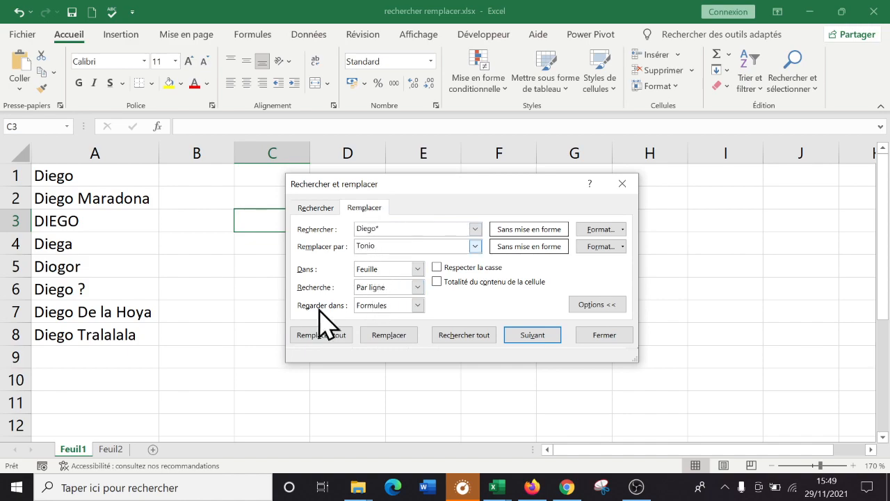
{"action": "left_click", "coordinate": [317, 336]}
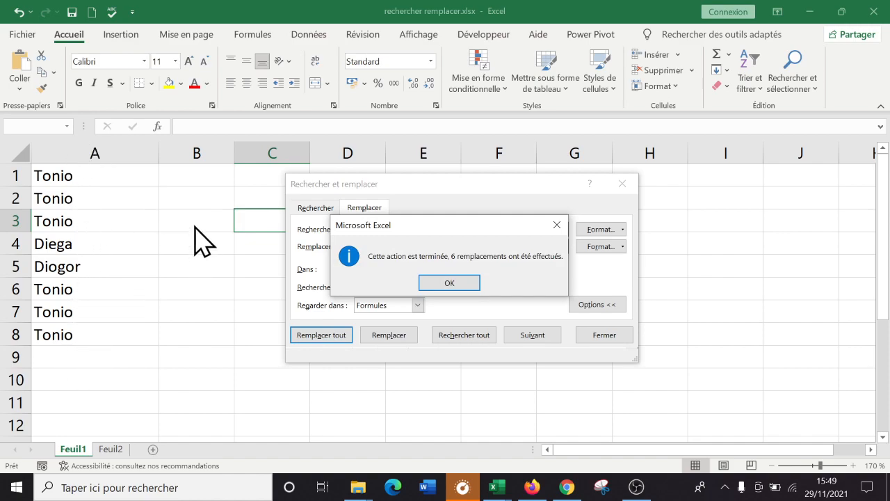
{"action": "left_click", "coordinate": [447, 284]}
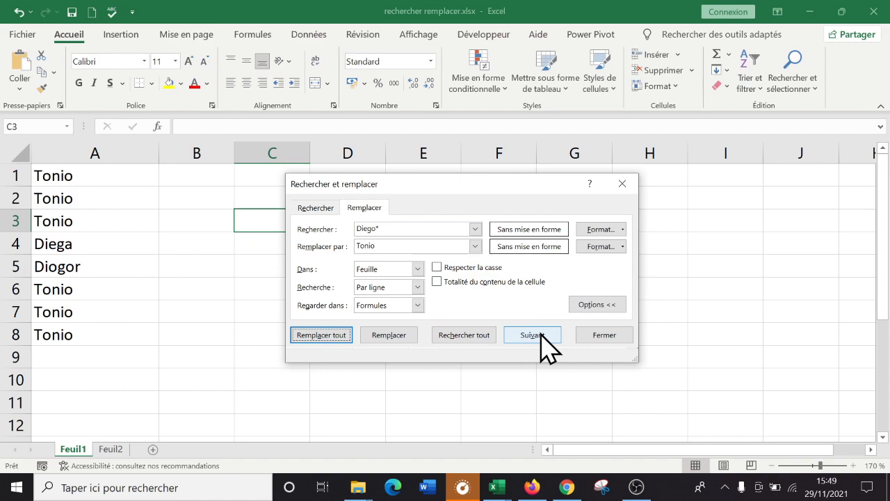
Step: Close the Replace dialog and undo the replacement of "Diego*" with "Tonio"
{"action": "left_click", "coordinate": [602, 335]}
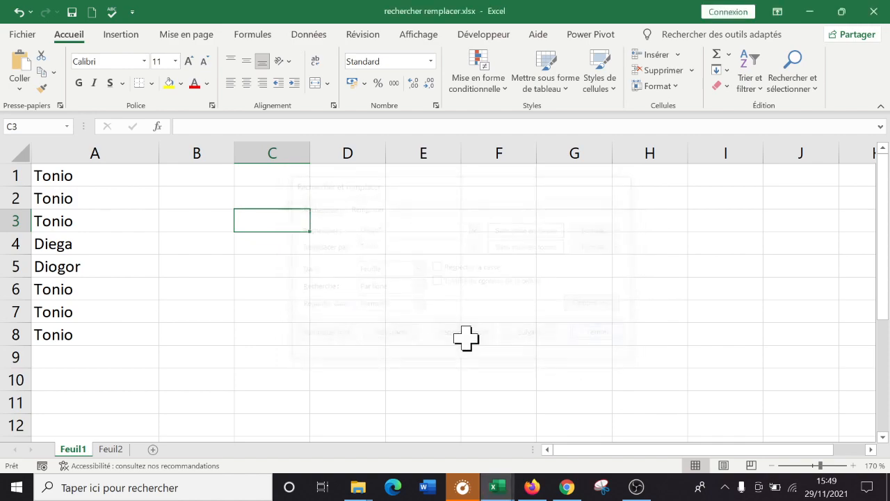
{"action": "left_click", "coordinate": [385, 333]}
{"action": "key", "text": "ctrl+z"}
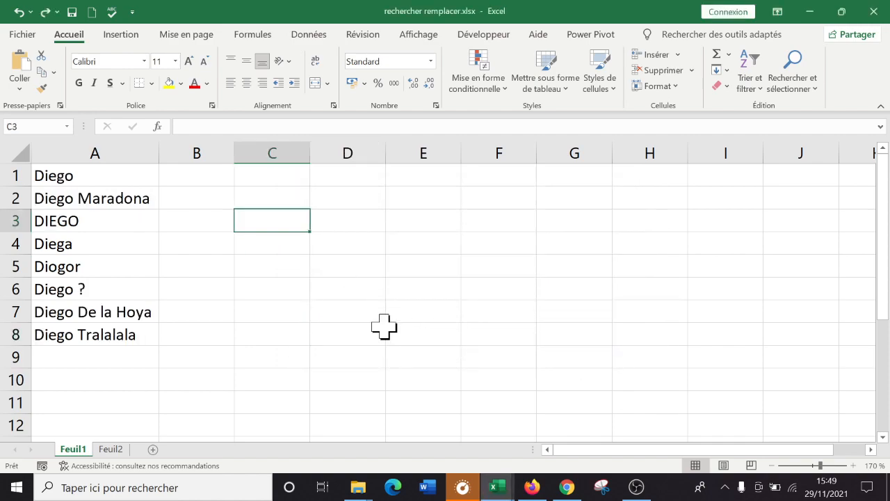
Step: Reopen the replacement for "Diego*" and set its replacement text to "Tonio" without the asterisk
{"action": "key", "text": "ctrl+f"}
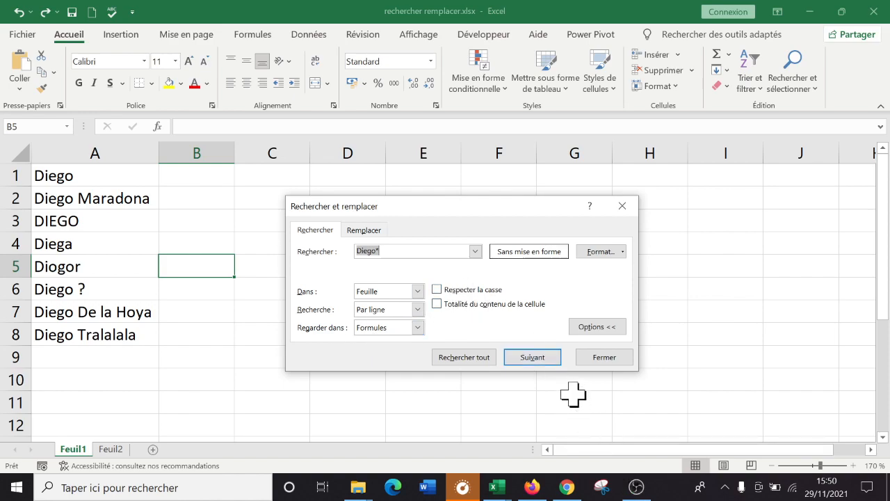
{"action": "left_click", "coordinate": [403, 249]}
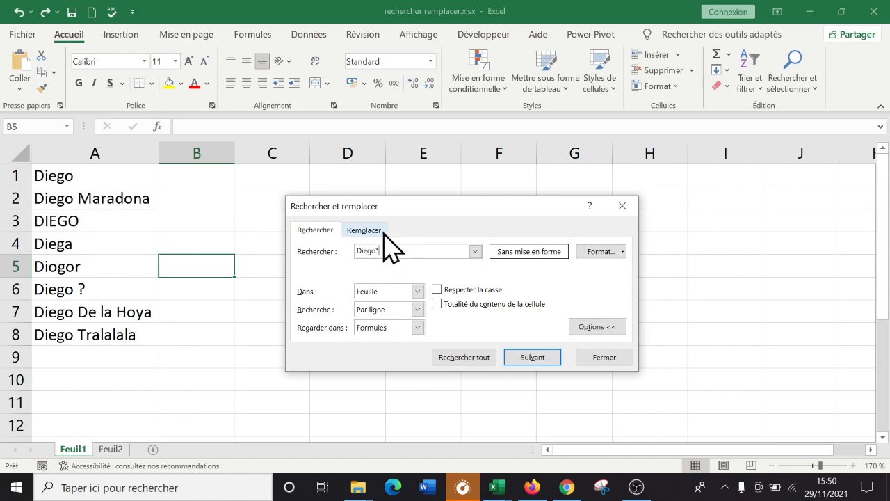
{"action": "left_click", "coordinate": [383, 232]}
{"action": "left_click", "coordinate": [396, 268]}
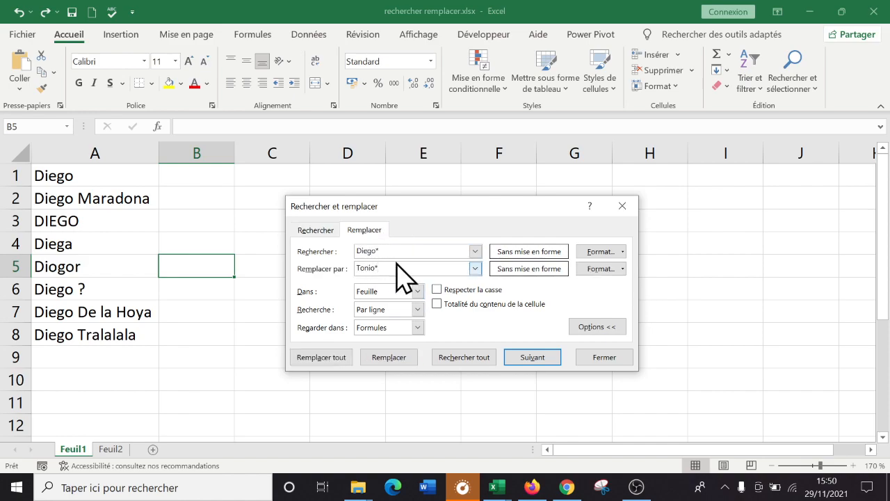
{"action": "key", "text": "BackSpace"}
{"action": "left_click", "coordinate": [403, 250]}
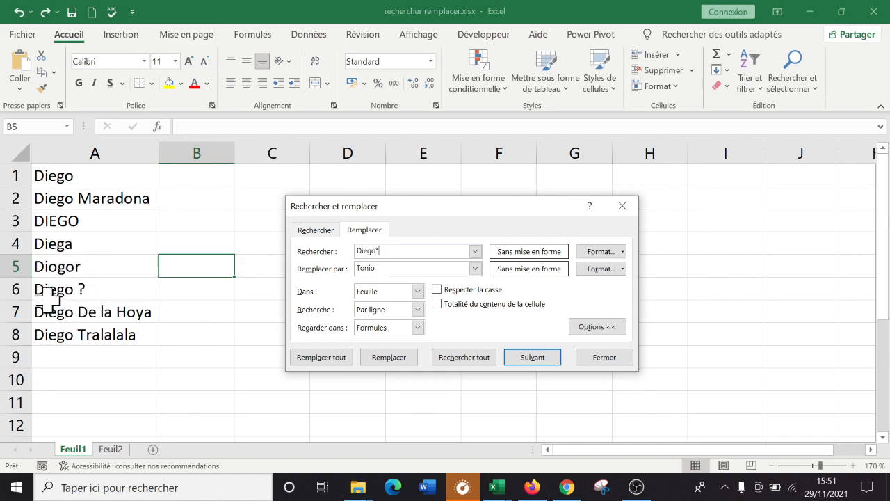
Step: Change the search text to "Diego?", step through its matches on Feuil1, and close the Find and Replace dialog
{"action": "left_click_drag", "start_coordinate": [389, 250], "coordinate": [304, 249]}
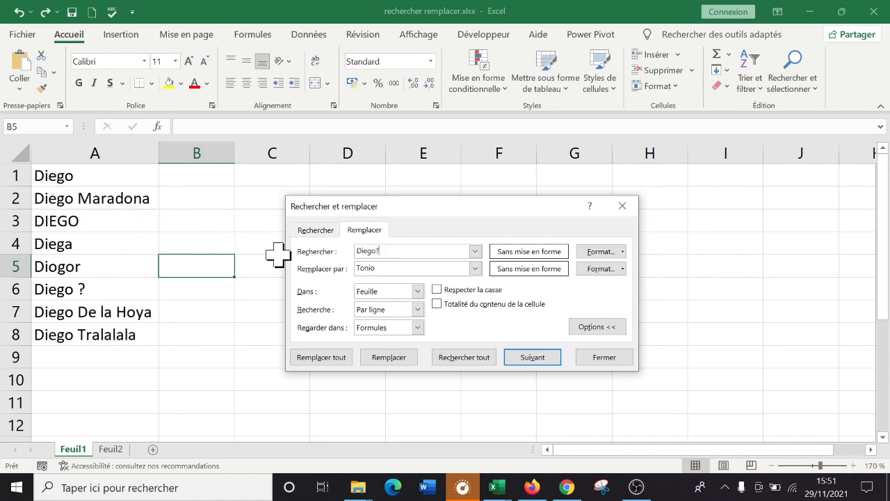
{"action": "left_click", "coordinate": [523, 357]}
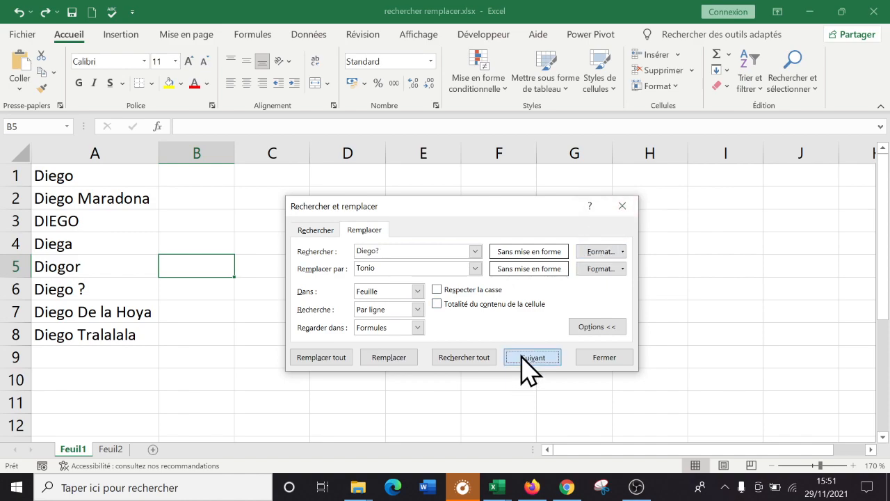
{"action": "left_click", "coordinate": [522, 358]}
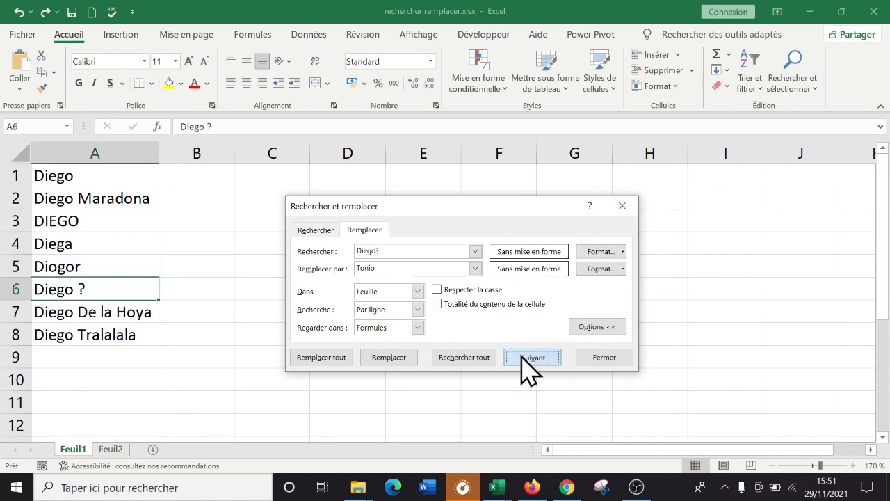
{"action": "left_click", "coordinate": [522, 358]}
{"action": "left_click", "coordinate": [523, 358]}
{"action": "left_click", "coordinate": [523, 358]}
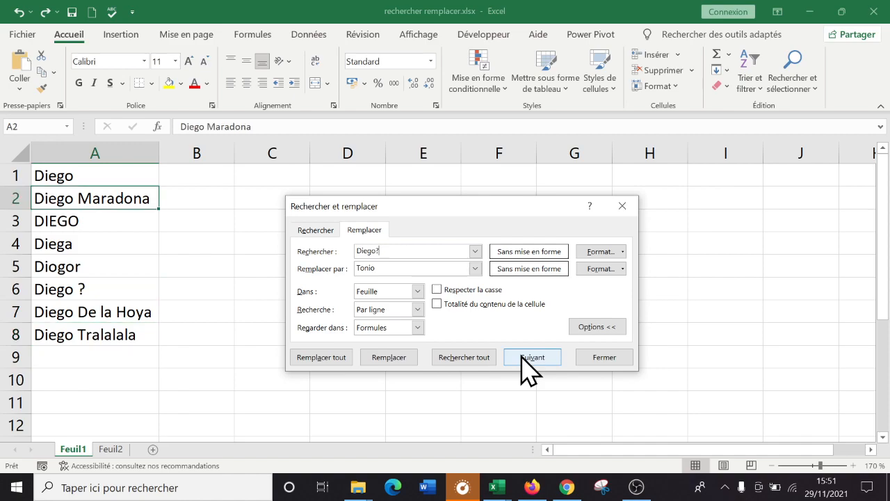
{"action": "left_click", "coordinate": [379, 251]}
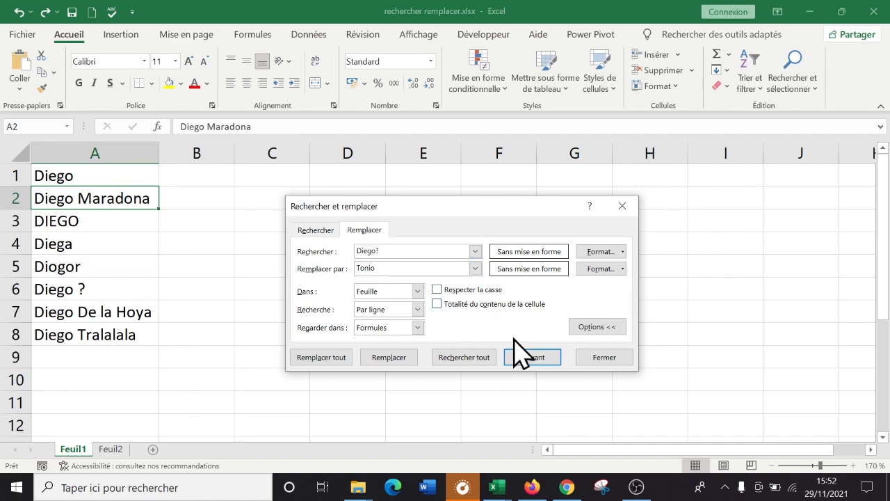
{"action": "left_click", "coordinate": [534, 359]}
{"action": "left_click", "coordinate": [623, 206]}
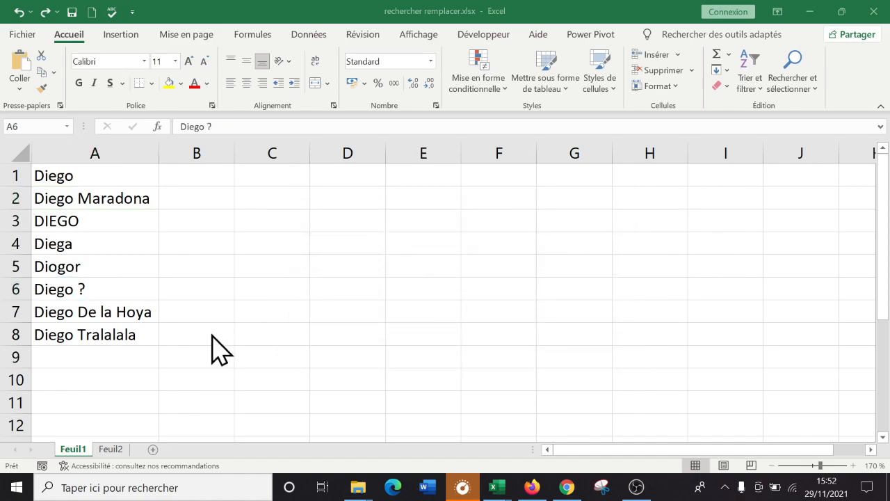
Step: Enter "Diegoz" in cell A9 below the existing list
{"action": "left_click", "coordinate": [130, 356]}
{"action": "type", "text": "Diegoz"}
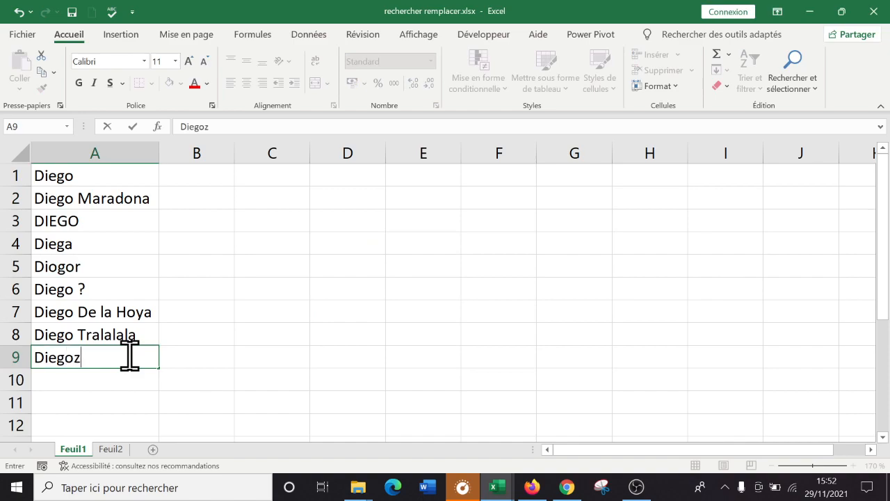
{"action": "left_click", "coordinate": [108, 404]}
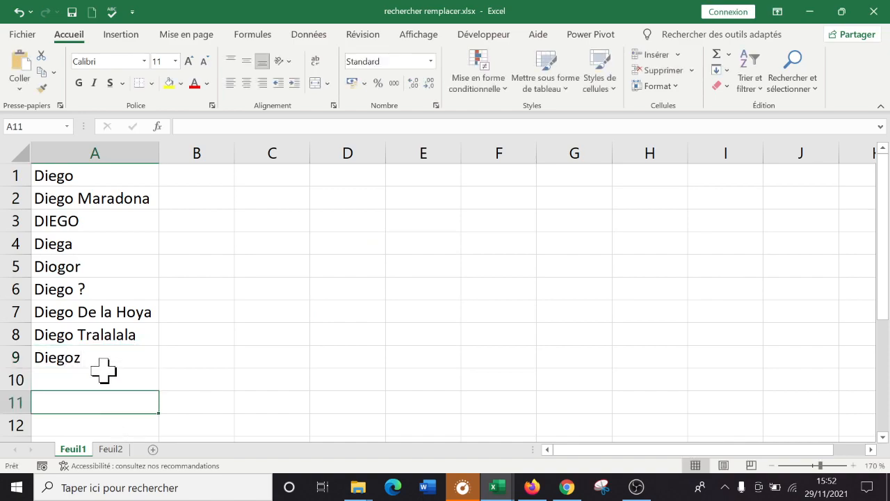
Step: Reopen Find and step through the matches for "Diego?" down to cell A9
{"action": "key", "text": "ctrl+f"}
{"action": "left_click", "coordinate": [384, 265]}
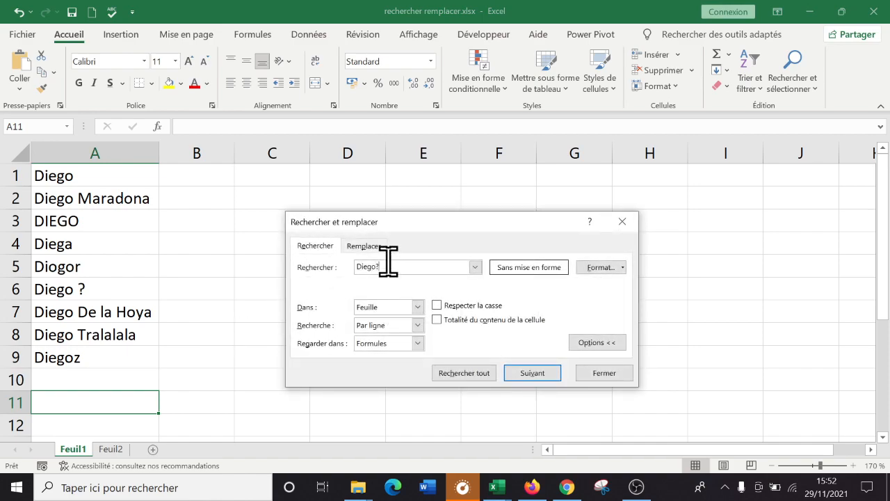
{"action": "left_click", "coordinate": [533, 376]}
{"action": "left_click", "coordinate": [533, 373]}
{"action": "left_click", "coordinate": [534, 374]}
{"action": "left_click", "coordinate": [534, 374]}
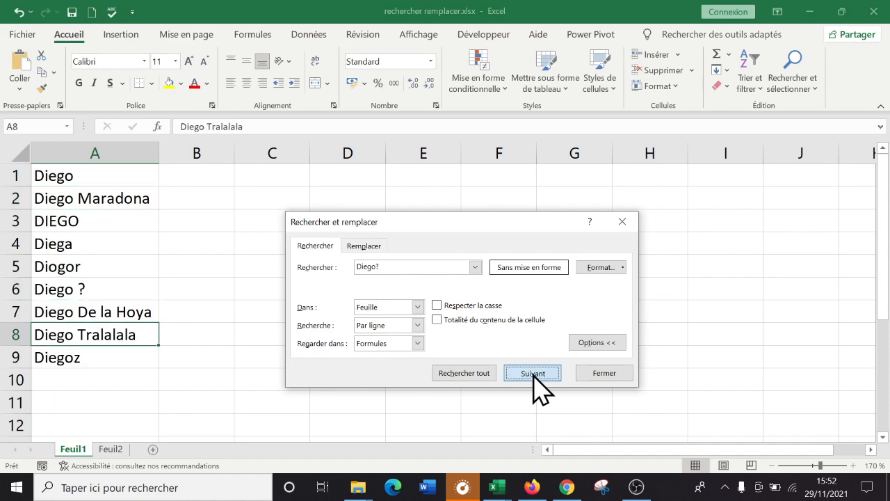
{"action": "left_click", "coordinate": [534, 373]}
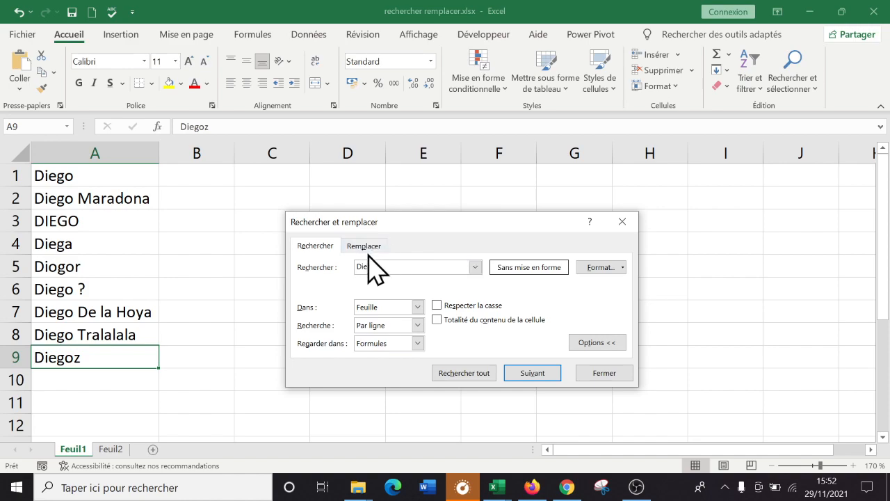
Step: Search Feuil1 for "Dieg?" and step through the matching cells
{"action": "left_click", "coordinate": [532, 374]}
{"action": "left_click", "coordinate": [533, 376]}
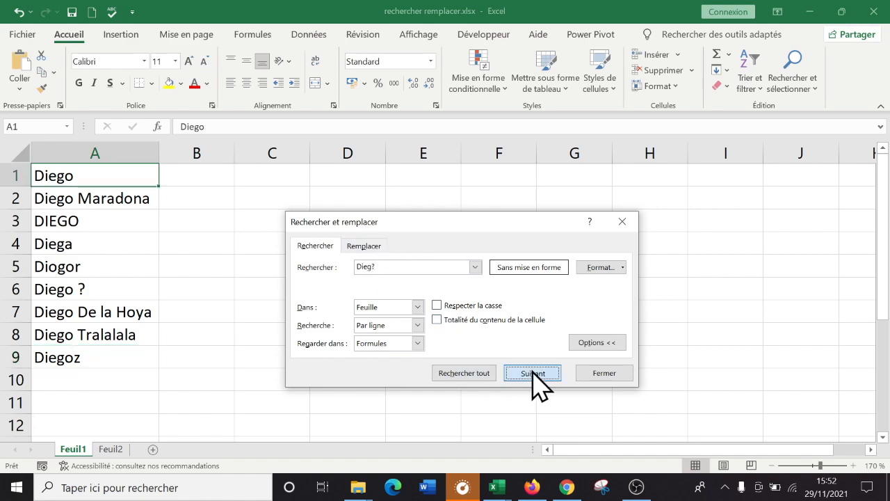
{"action": "left_click", "coordinate": [532, 373]}
{"action": "left_click", "coordinate": [533, 374]}
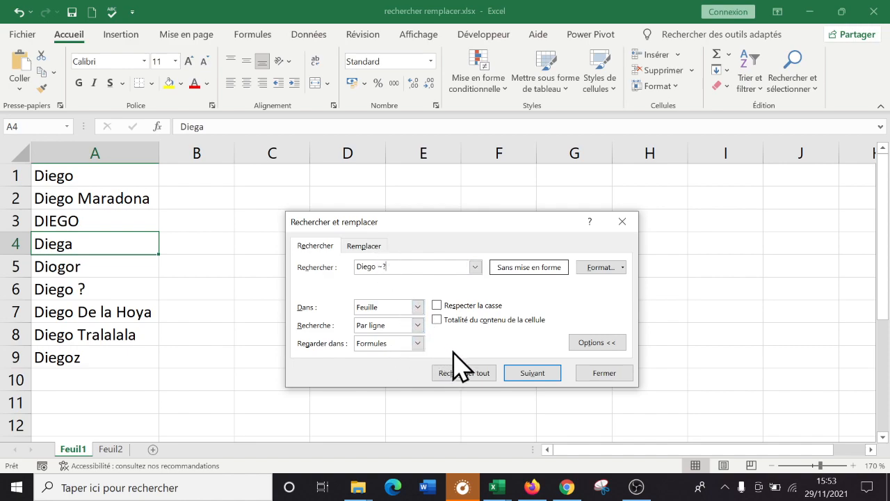
Step: Search for the literal question mark with "Diego ~?", and close the Find dialog
{"action": "left_click", "coordinate": [532, 372]}
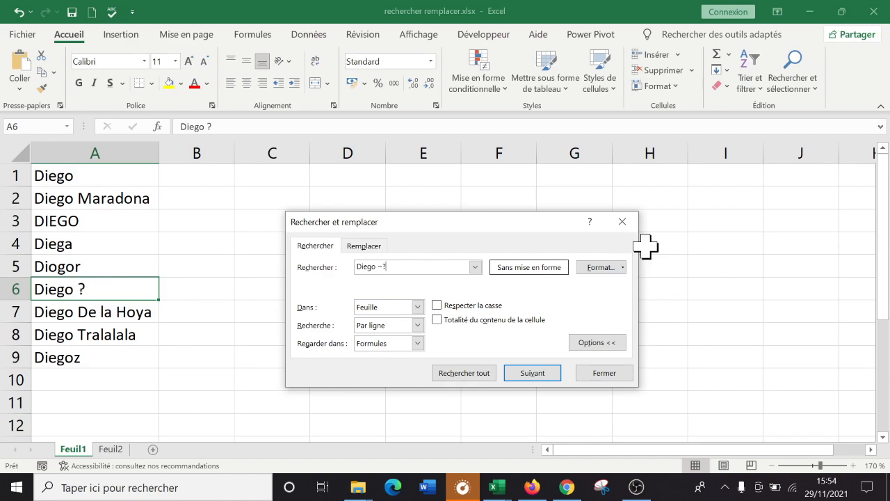
{"action": "left_click", "coordinate": [689, 240]}
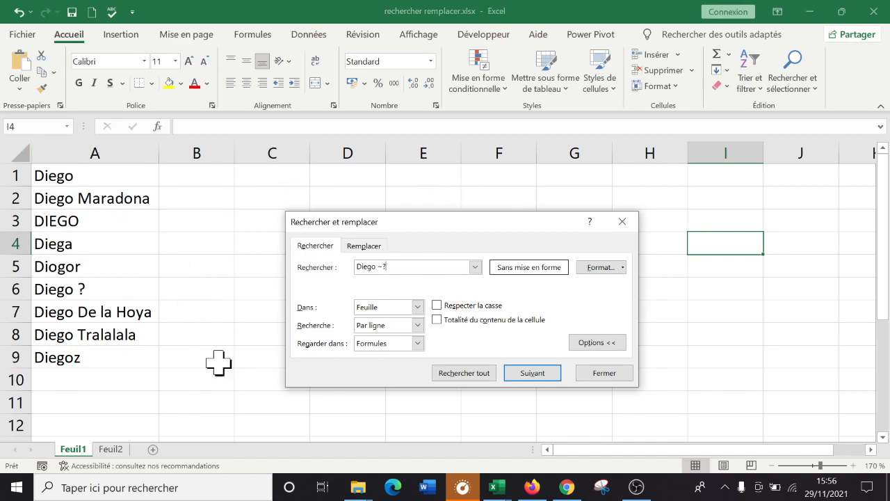
{"action": "left_click", "coordinate": [624, 222]}
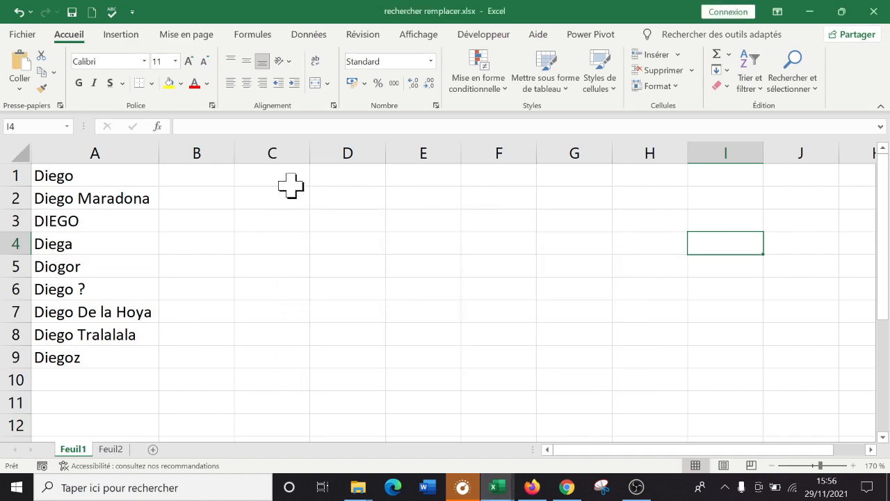
Step: Enter "Jean-Claude" in cell C1 and widen column C to fit it
{"action": "left_click", "coordinate": [290, 177]}
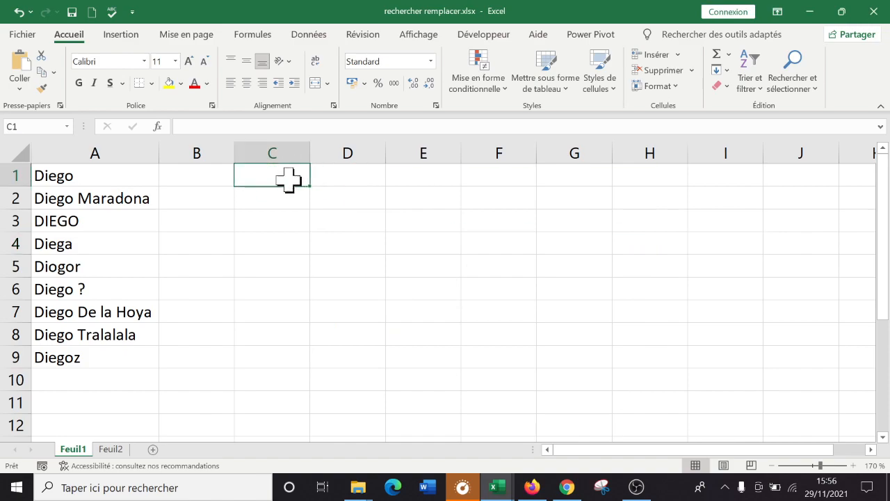
{"action": "double_click", "coordinate": [277, 178]}
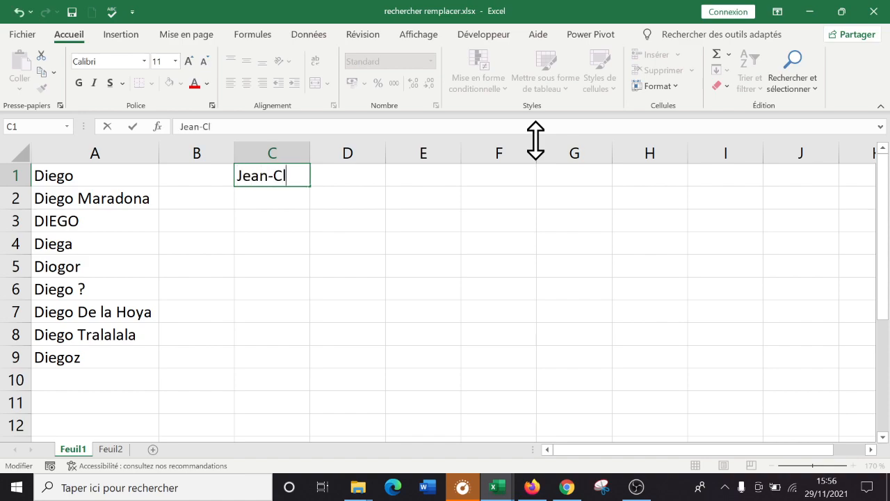
{"action": "key", "text": "Return"}
{"action": "left_click_drag", "start_coordinate": [310, 152], "coordinate": [355, 152]}
Step: Enter "Jean-Yves" in cell C2
{"action": "left_click", "coordinate": [320, 174]}
{"action": "left_click", "coordinate": [314, 197]}
{"action": "double_click", "coordinate": [314, 197]}
{"action": "type", "text": "Jean"}
{"action": "key", "text": "BackSpace"}
{"action": "type", "text": "-Yves"}
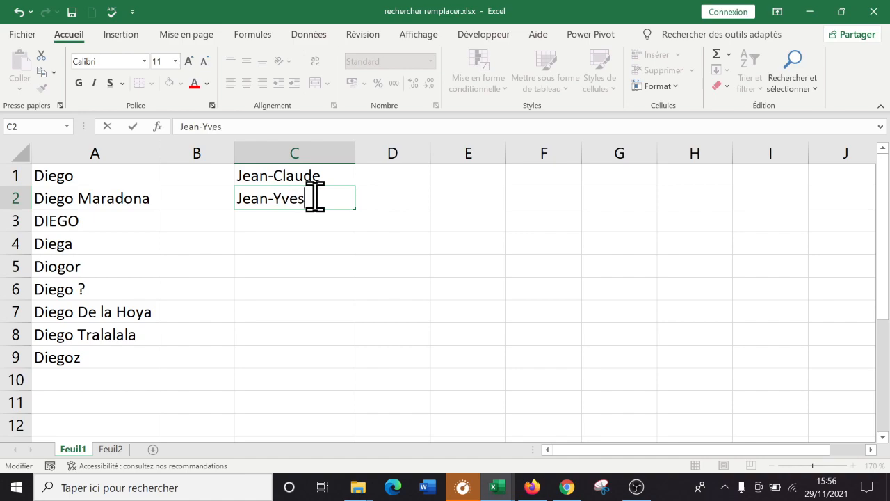
{"action": "key", "text": "Return"}
{"action": "left_click_drag", "start_coordinate": [285, 281], "coordinate": [283, 267]}
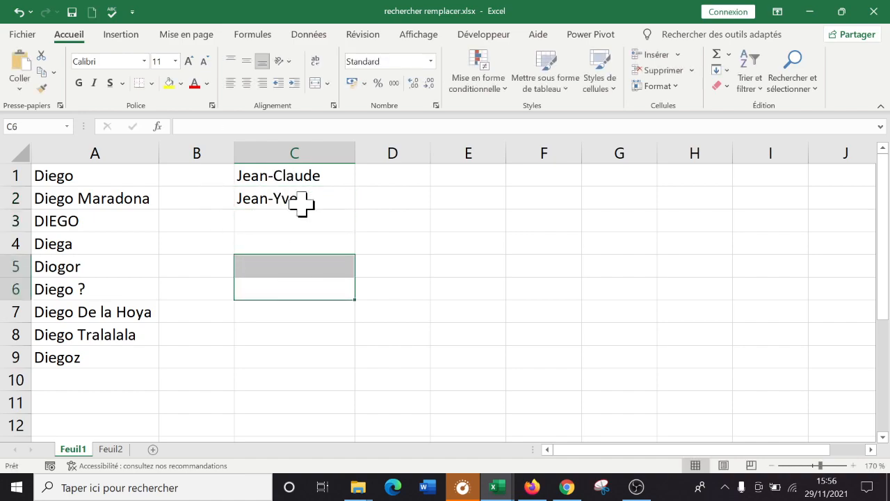
{"action": "left_click", "coordinate": [297, 215]}
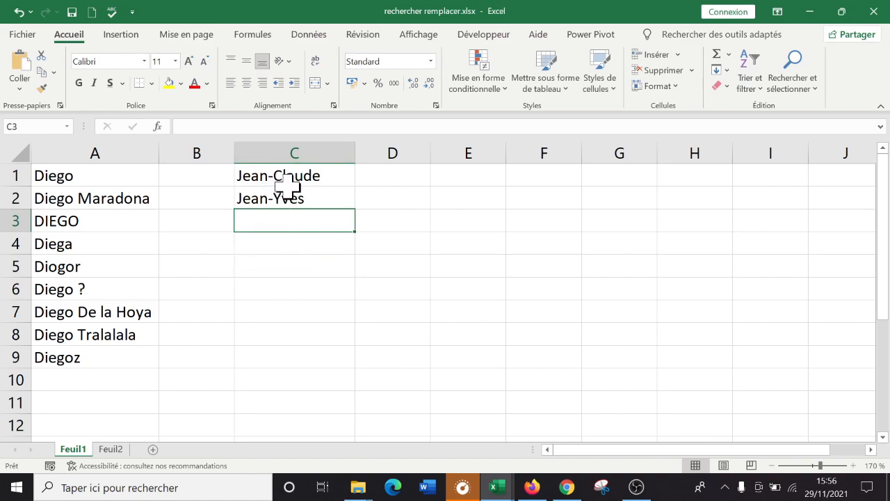
Step: Set up a replacement for column C that searches for a hyphen and replaces it with a single space
{"action": "left_click", "coordinate": [293, 146]}
{"action": "left_click", "coordinate": [325, 308]}
{"action": "left_click", "coordinate": [288, 153]}
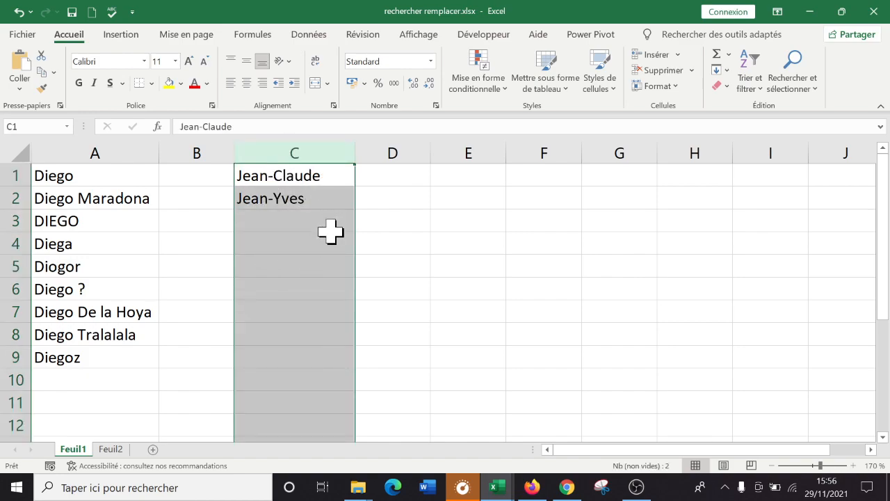
{"action": "key", "text": "ctrl+h"}
{"action": "left_click_drag", "start_coordinate": [427, 238], "coordinate": [506, 161]}
{"action": "left_click_drag", "start_coordinate": [491, 200], "coordinate": [422, 212]}
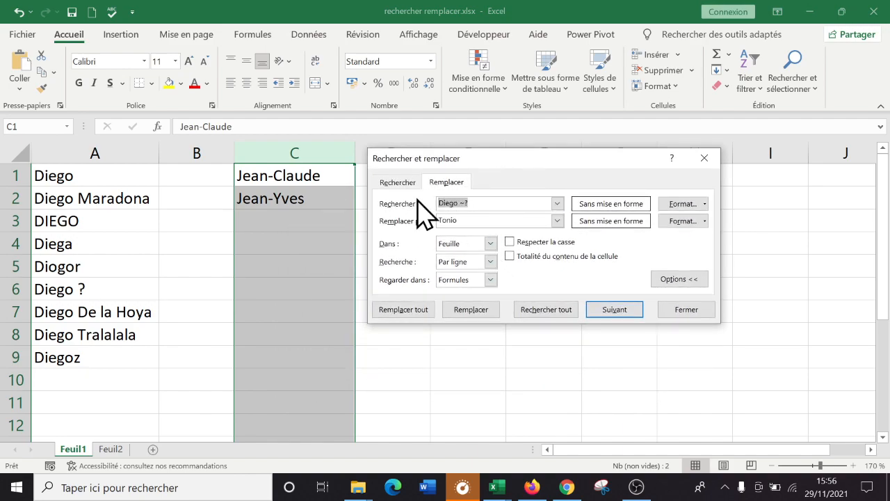
{"action": "type", "text": "~"}
{"action": "double_click", "coordinate": [474, 220]}
{"action": "key", "text": "Delete"}
Step: Replace all hyphens in column C with spaces, dismiss the completion message, and close the dialog
{"action": "left_click", "coordinate": [402, 310]}
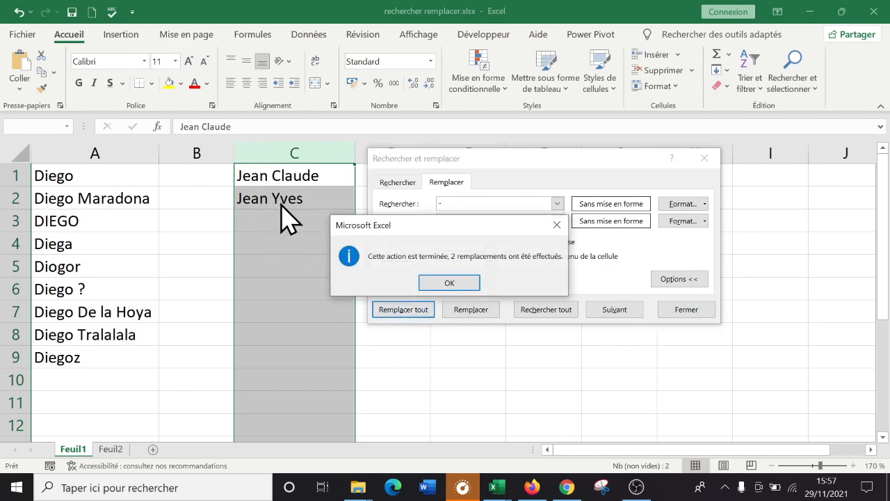
{"action": "left_click", "coordinate": [457, 283]}
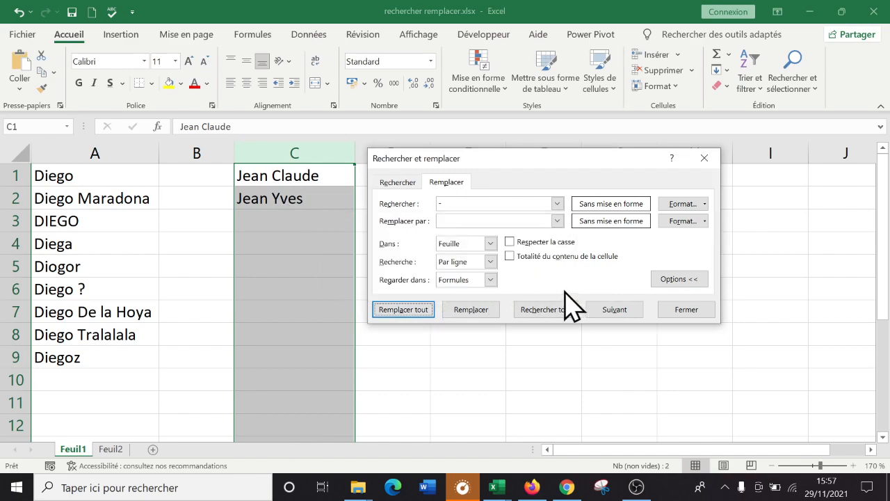
{"action": "left_click", "coordinate": [705, 158]}
{"action": "left_click", "coordinate": [382, 312]}
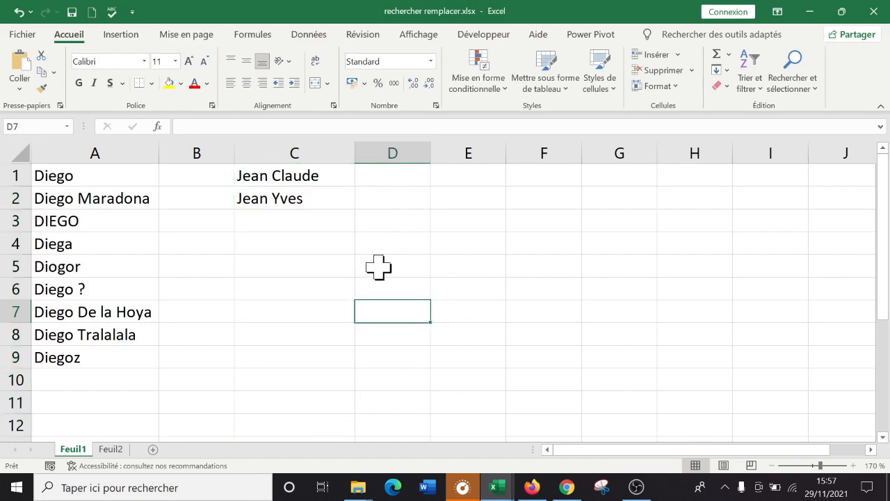
Step: Replace all spaces in column C with hyphens, dismiss the completion message, and close the dialog
{"action": "left_click", "coordinate": [303, 148]}
{"action": "left_click", "coordinate": [342, 287]}
{"action": "left_click", "coordinate": [295, 147]}
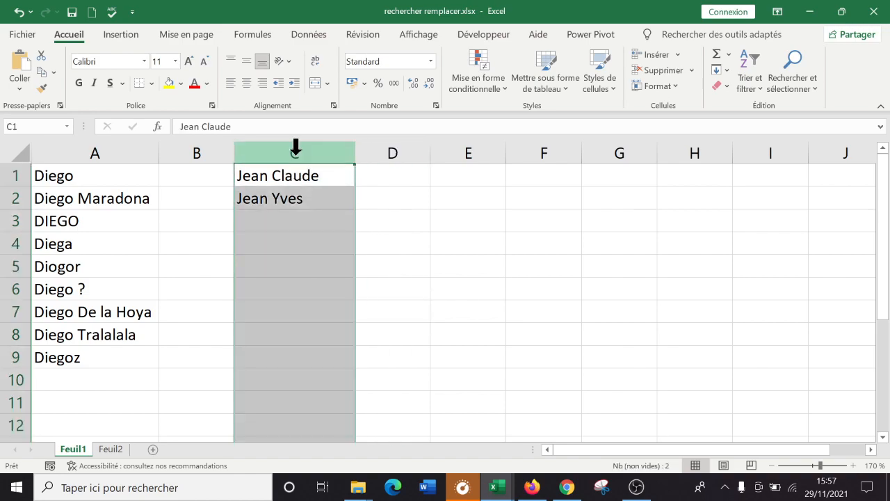
{"action": "key", "text": "ctrl+f"}
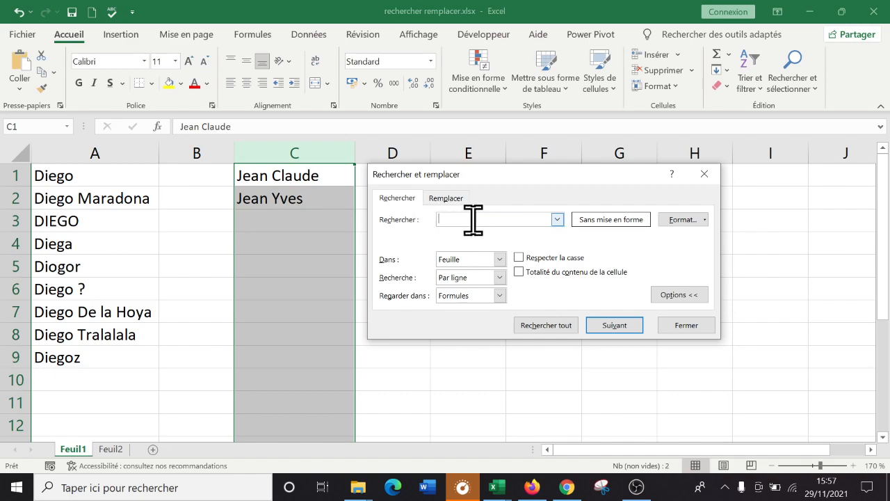
{"action": "left_click", "coordinate": [451, 198]}
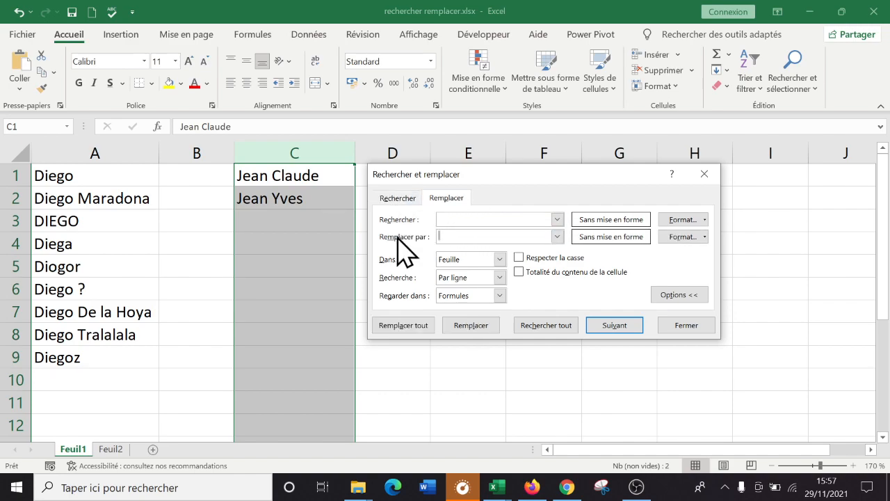
{"action": "type", "text": "-"}
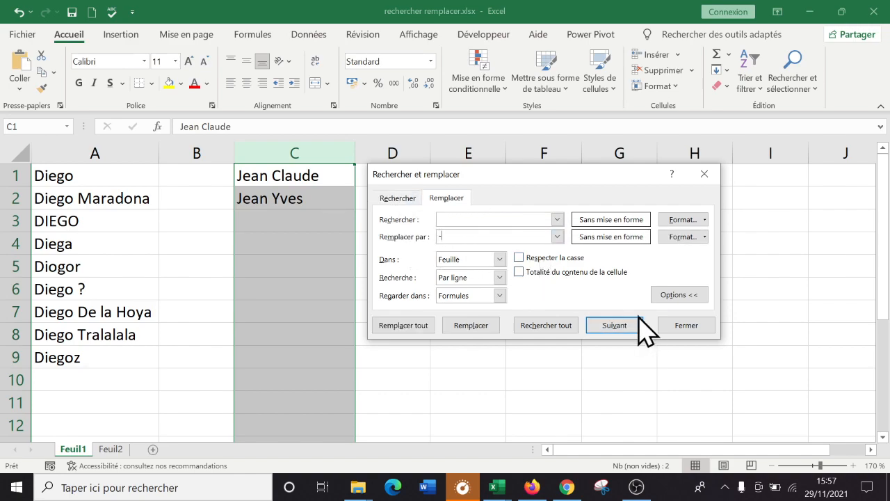
{"action": "left_click", "coordinate": [413, 327]}
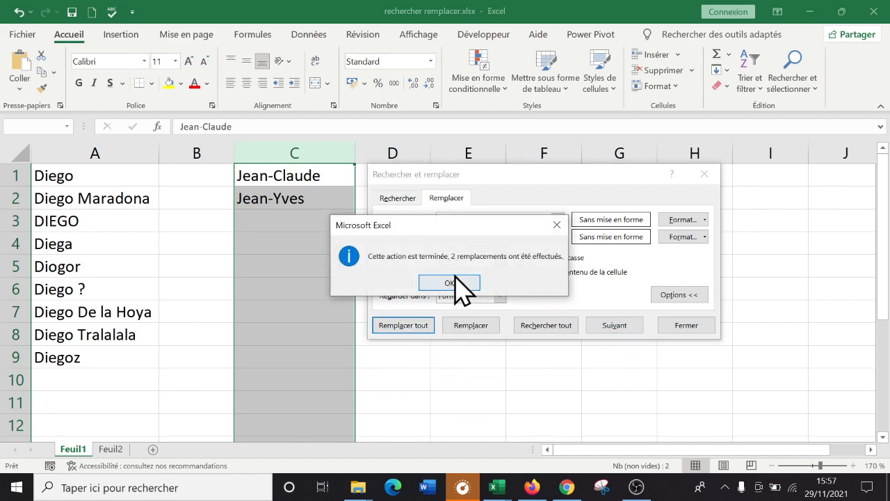
{"action": "left_click", "coordinate": [449, 282]}
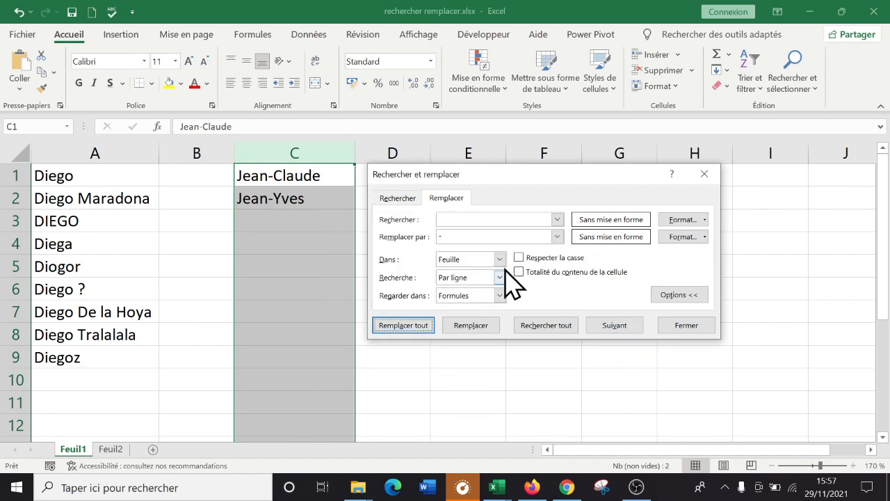
{"action": "left_click", "coordinate": [704, 174]}
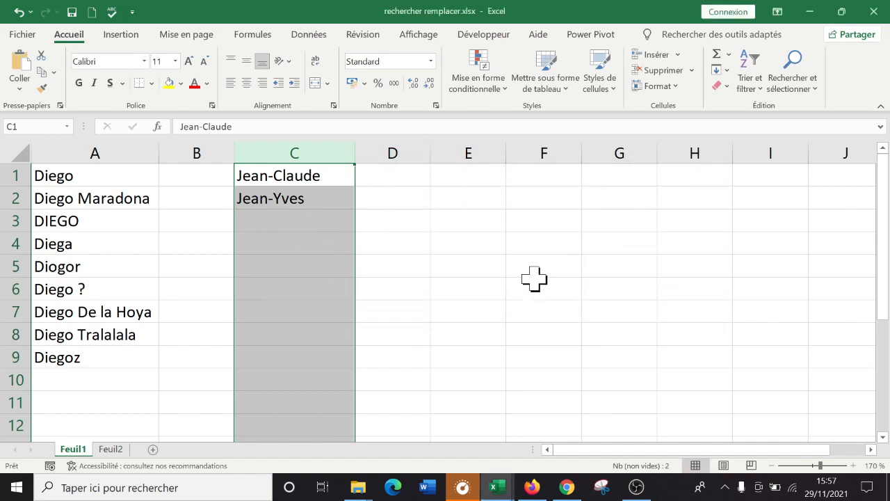
{"action": "left_click", "coordinate": [415, 237]}
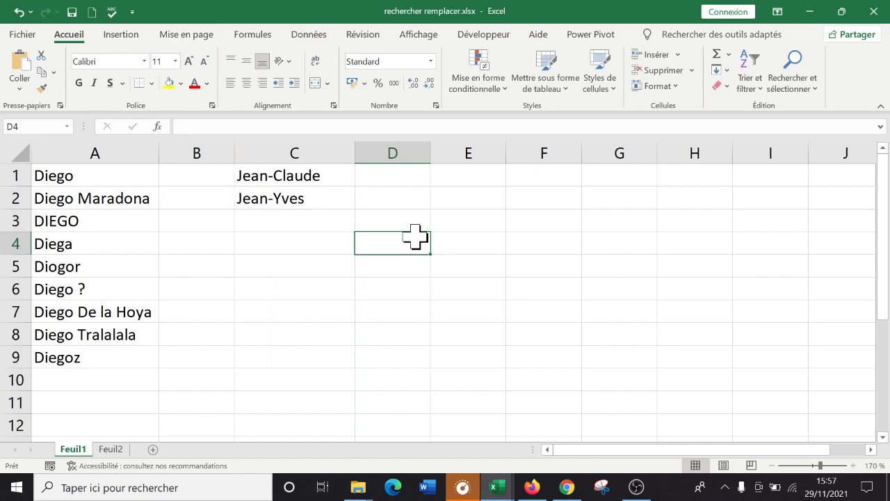
{"action": "left_click", "coordinate": [328, 313]}
{"action": "left_click", "coordinate": [304, 146]}
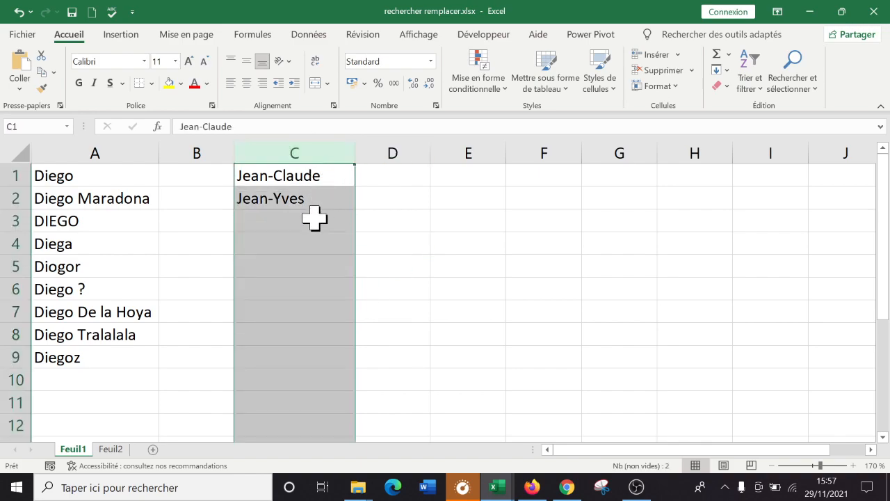
{"action": "left_click", "coordinate": [317, 264]}
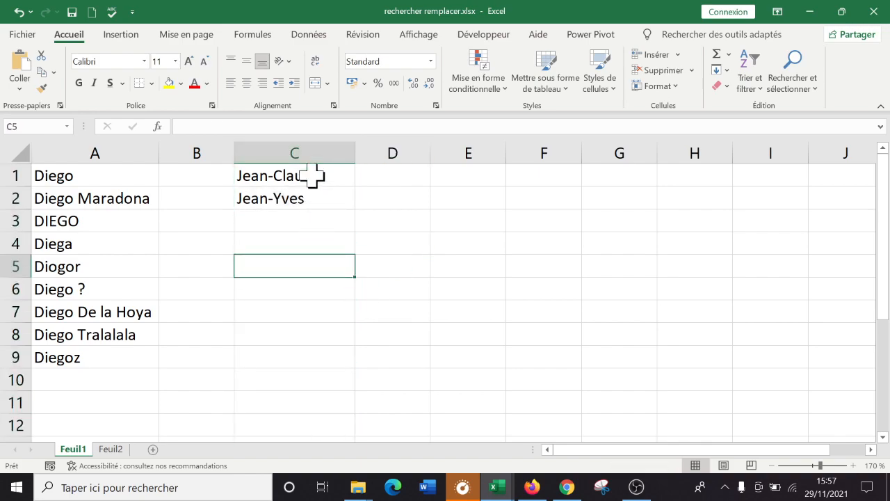
{"action": "left_click", "coordinate": [362, 307]}
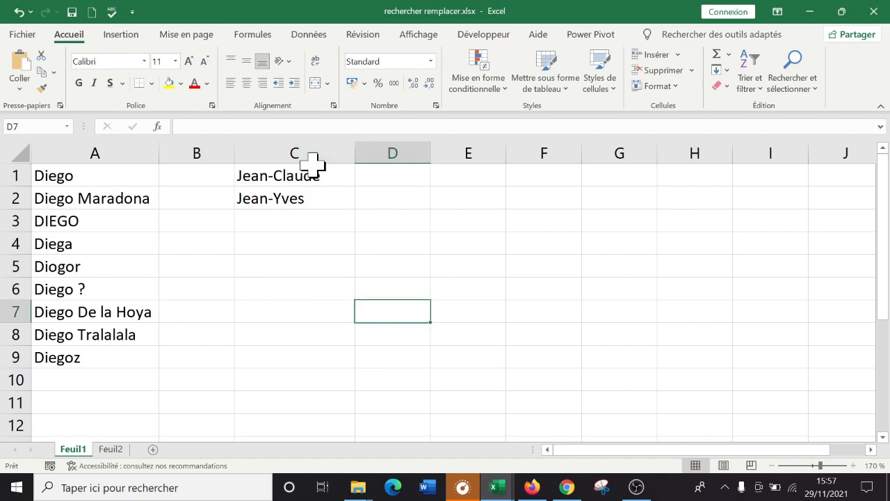
Step: Undo the last replacement of spaces with hyphens in column C and deselect the column
{"action": "key", "text": "ctrl+f"}
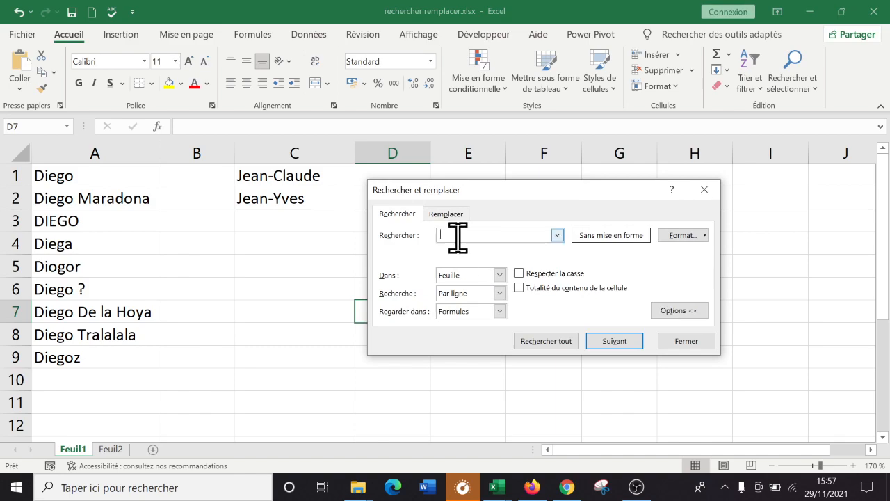
{"action": "left_click", "coordinate": [701, 189]}
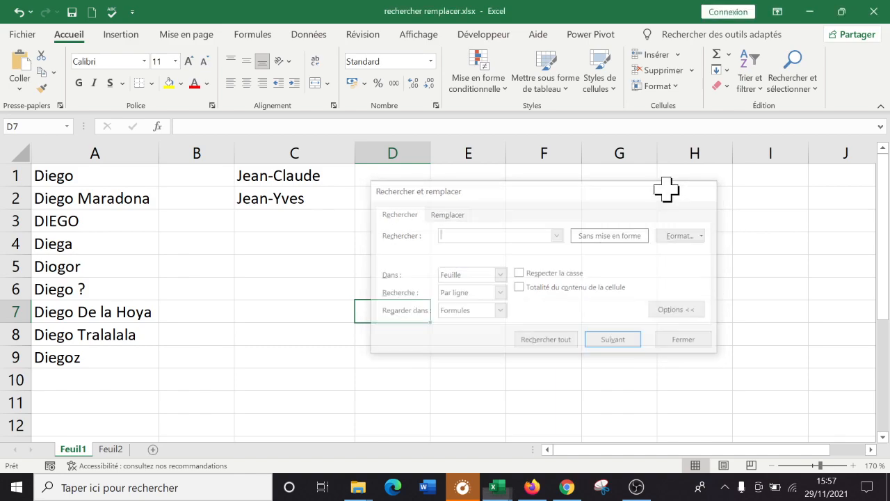
{"action": "left_click", "coordinate": [19, 12]}
{"action": "left_click", "coordinate": [427, 258]}
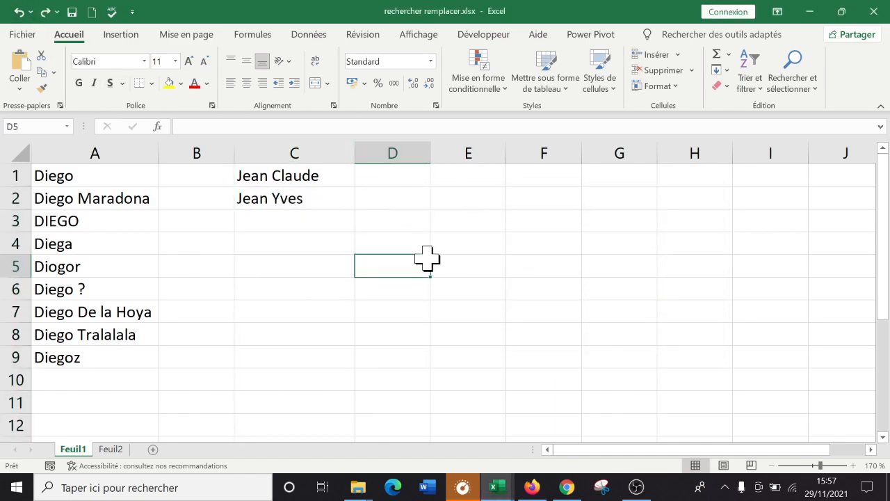
Step: Replace all spaces with hyphens across the whole sheet, without limiting it to column C, and dismiss the completion message
{"action": "key", "text": "ctrl+f"}
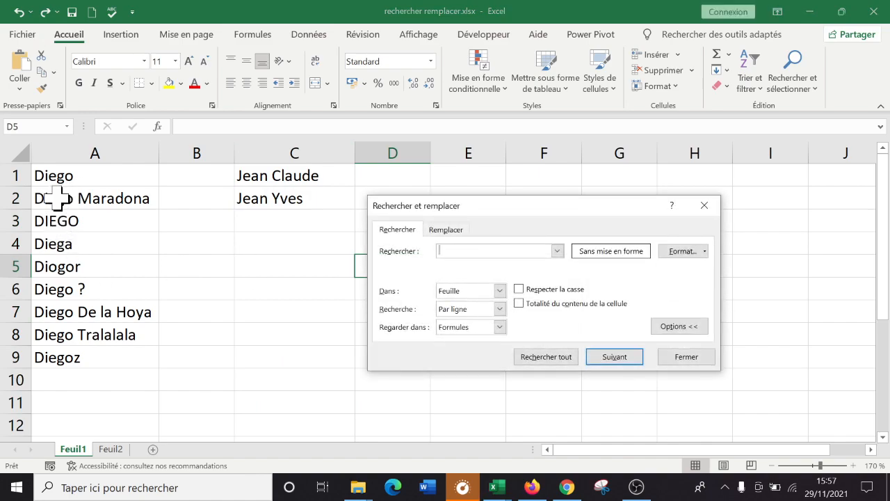
{"action": "left_click", "coordinate": [448, 230]}
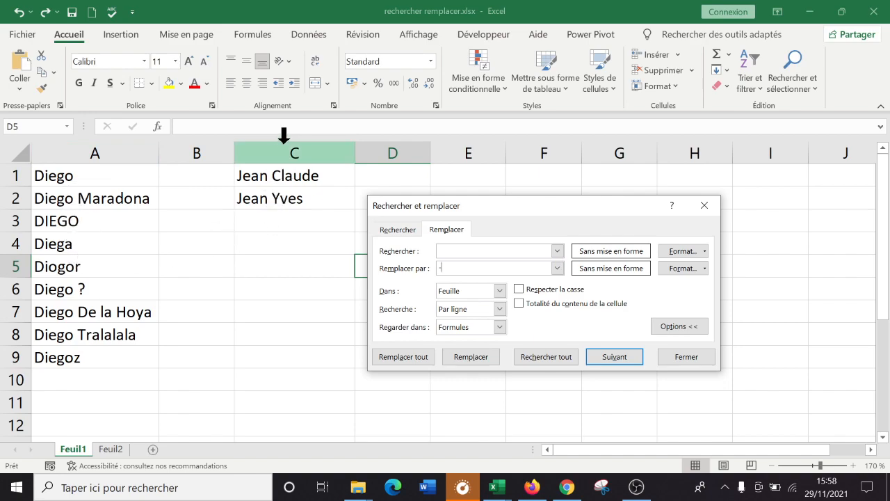
{"action": "left_click", "coordinate": [407, 358]}
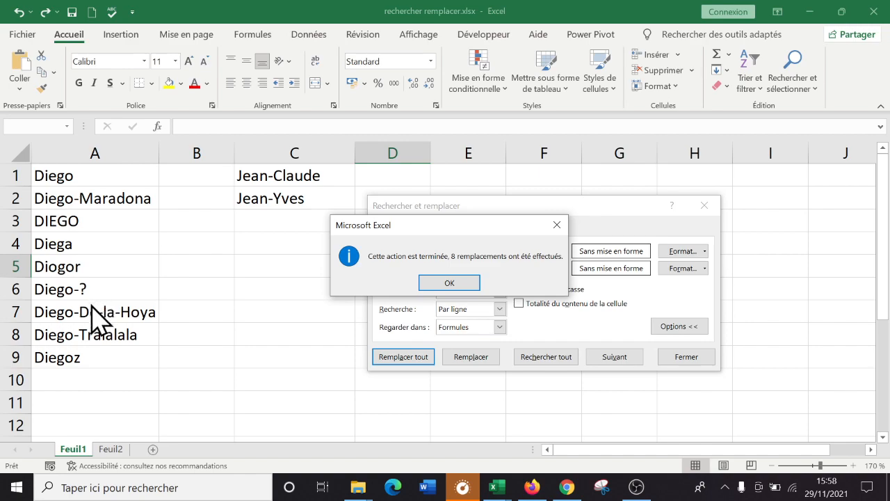
{"action": "left_click", "coordinate": [449, 284]}
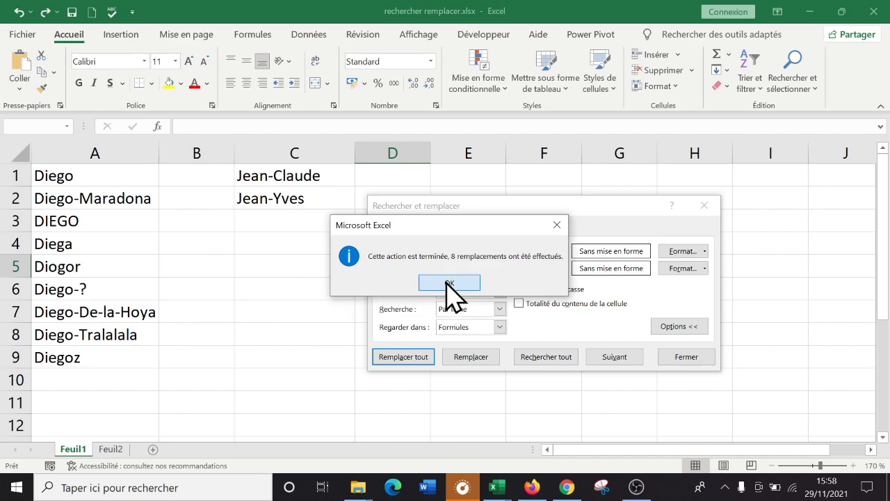